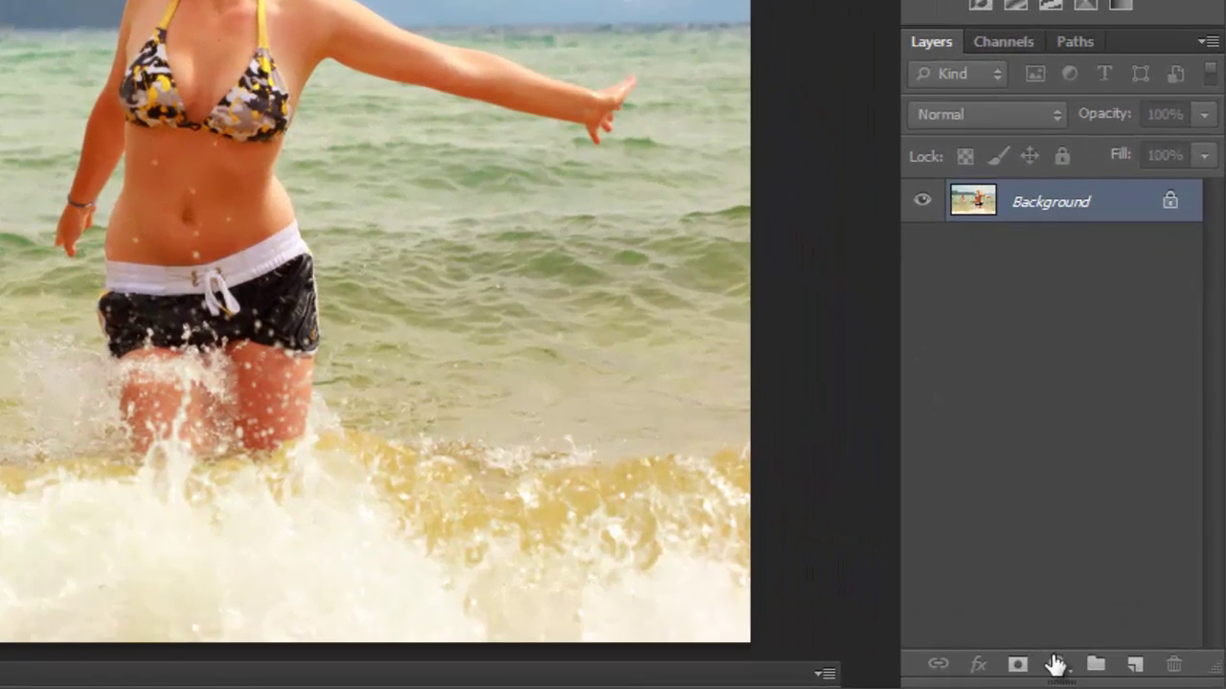
Add a Levels adjustment layer above the Background and raise the Blue channel's shadow output level to 65
click(1054, 664)
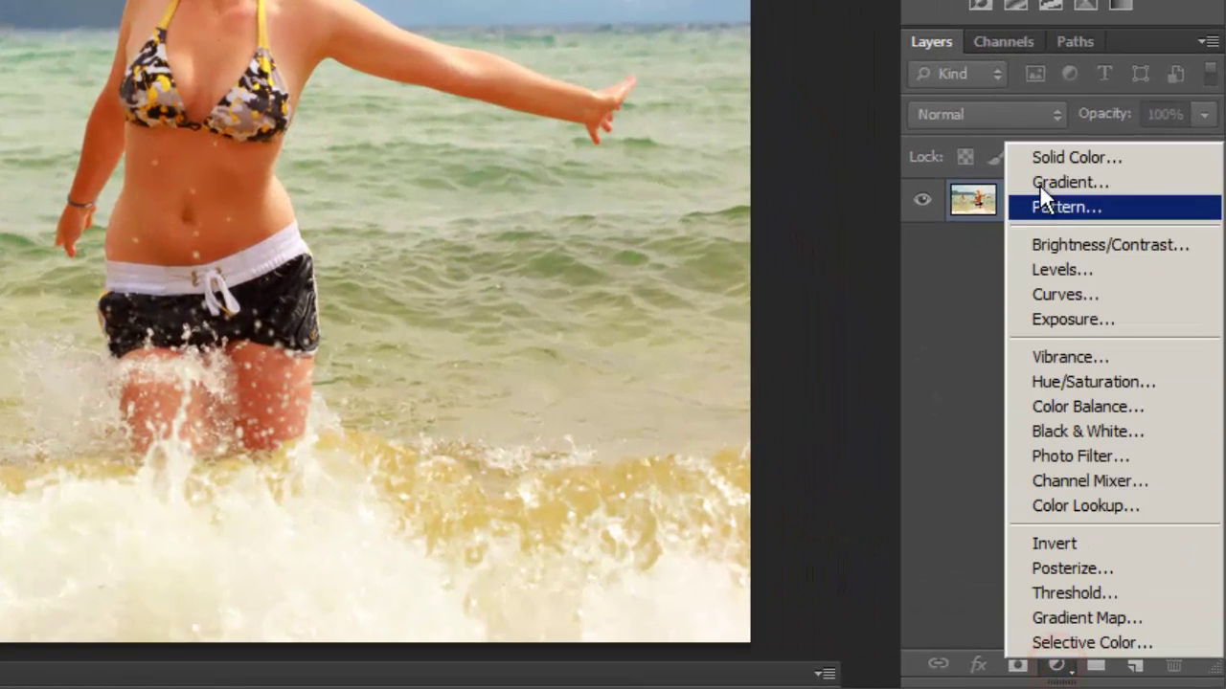
click(1083, 270)
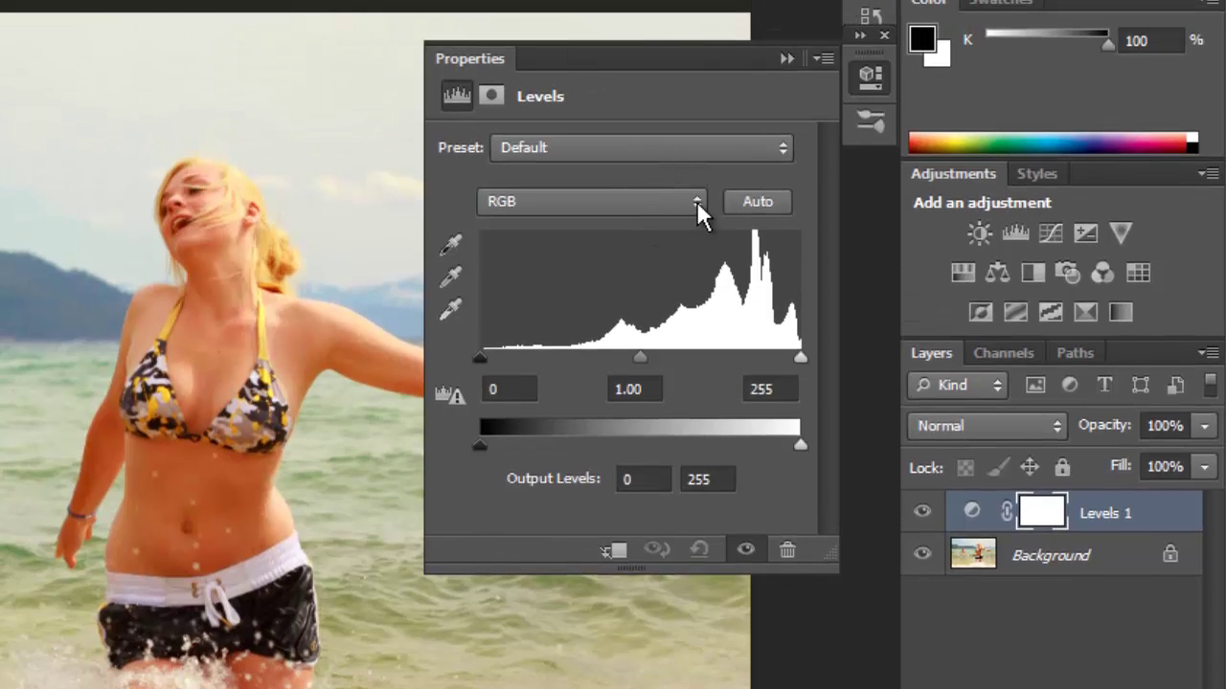
click(696, 202)
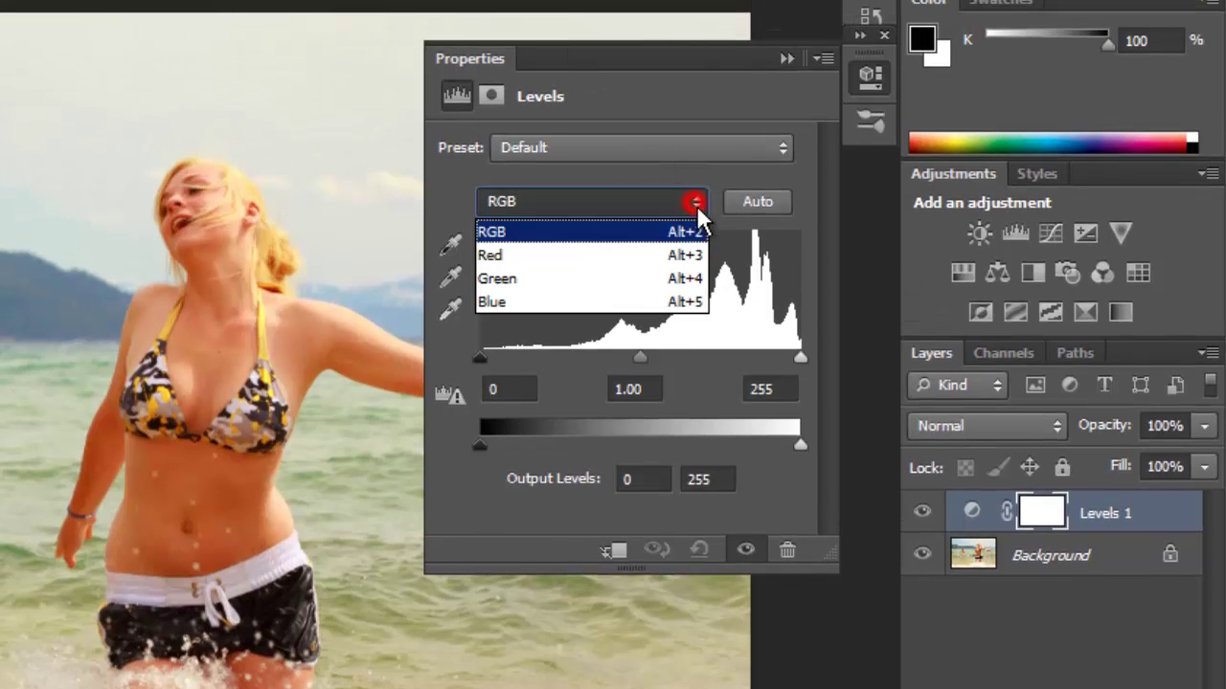
click(564, 305)
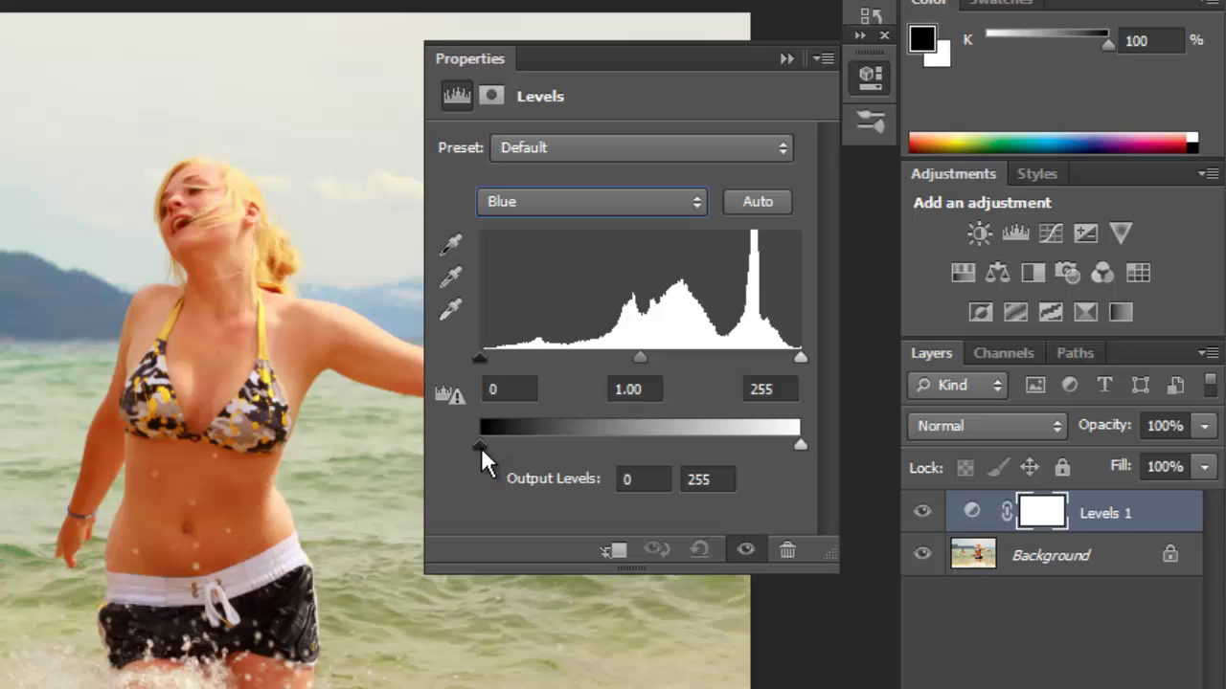
drag(478, 443, 561, 446)
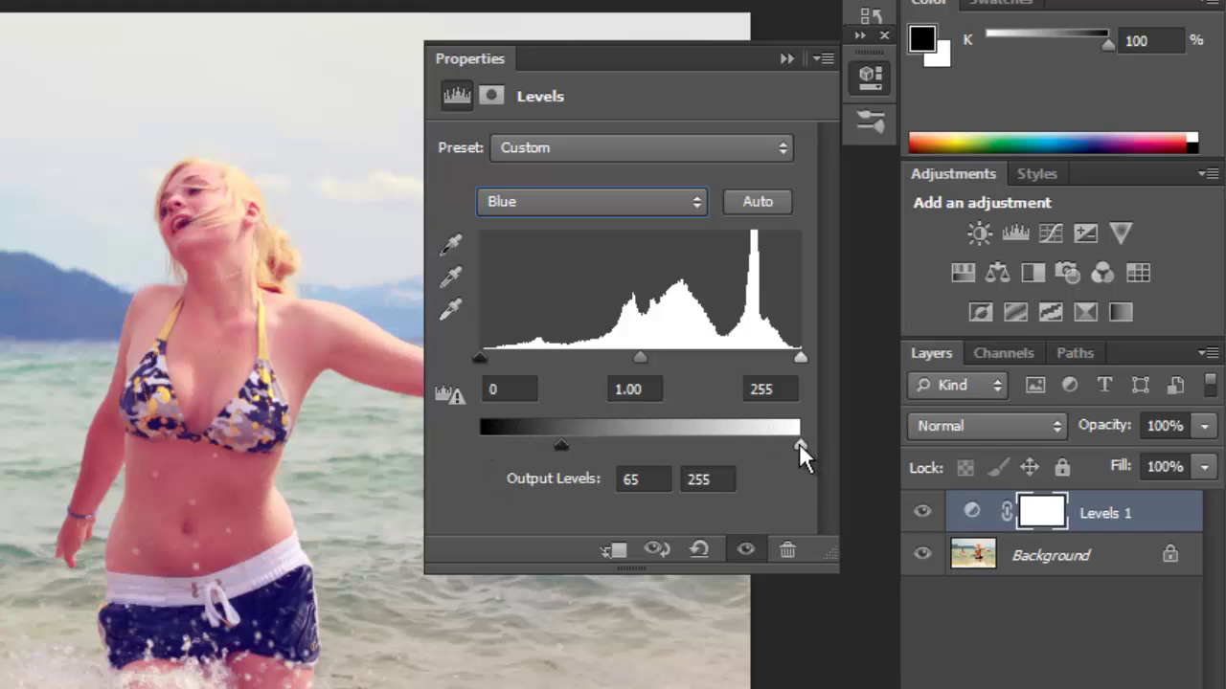
Lower the Blue channel's highlight output level to 190 and compare the photo with and without the Levels adjustment
drag(801, 440, 753, 440)
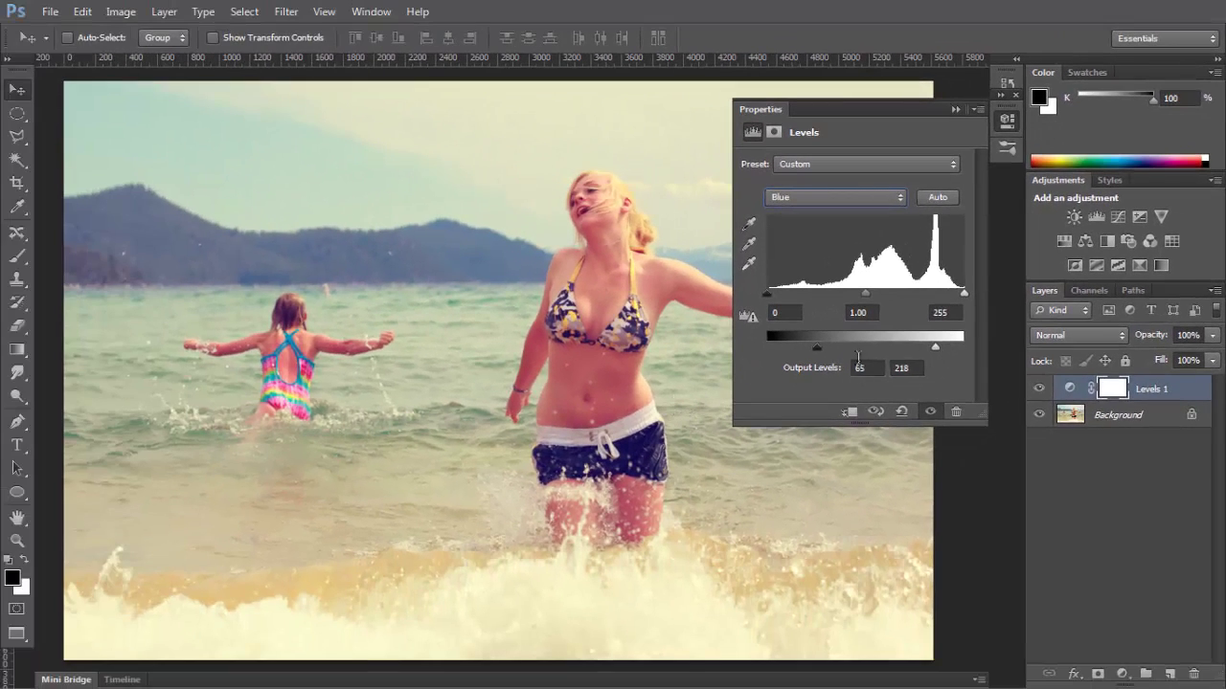
drag(934, 346, 921, 347)
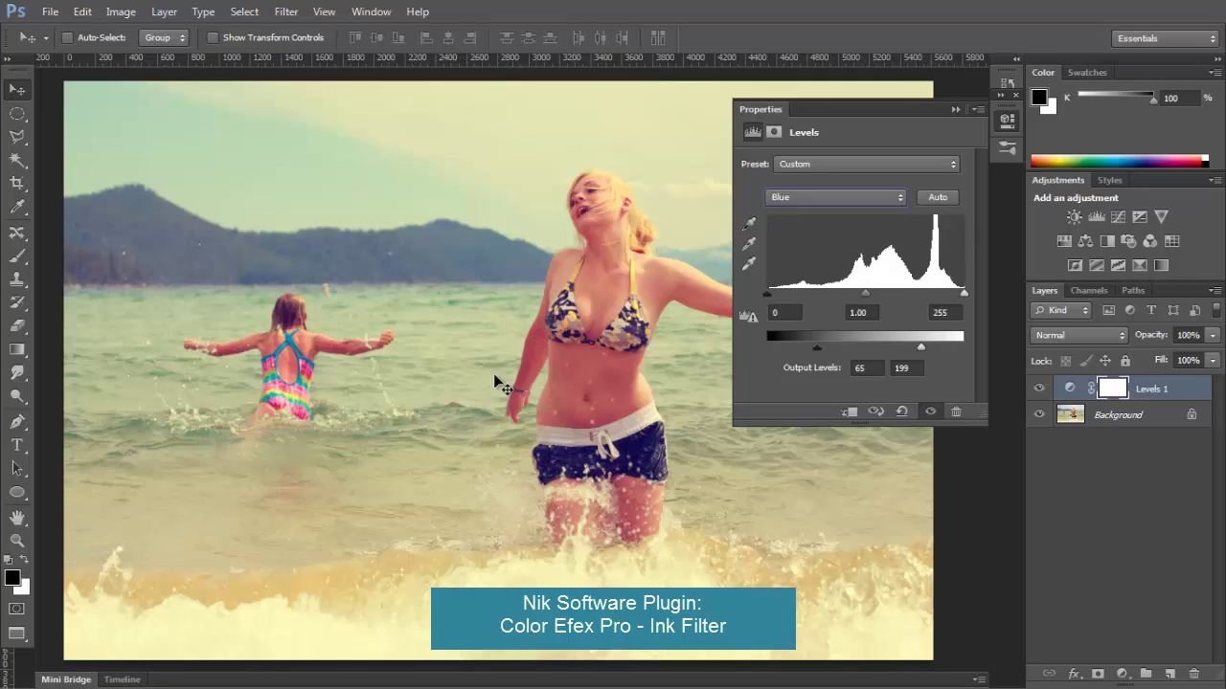
drag(919, 345, 916, 346)
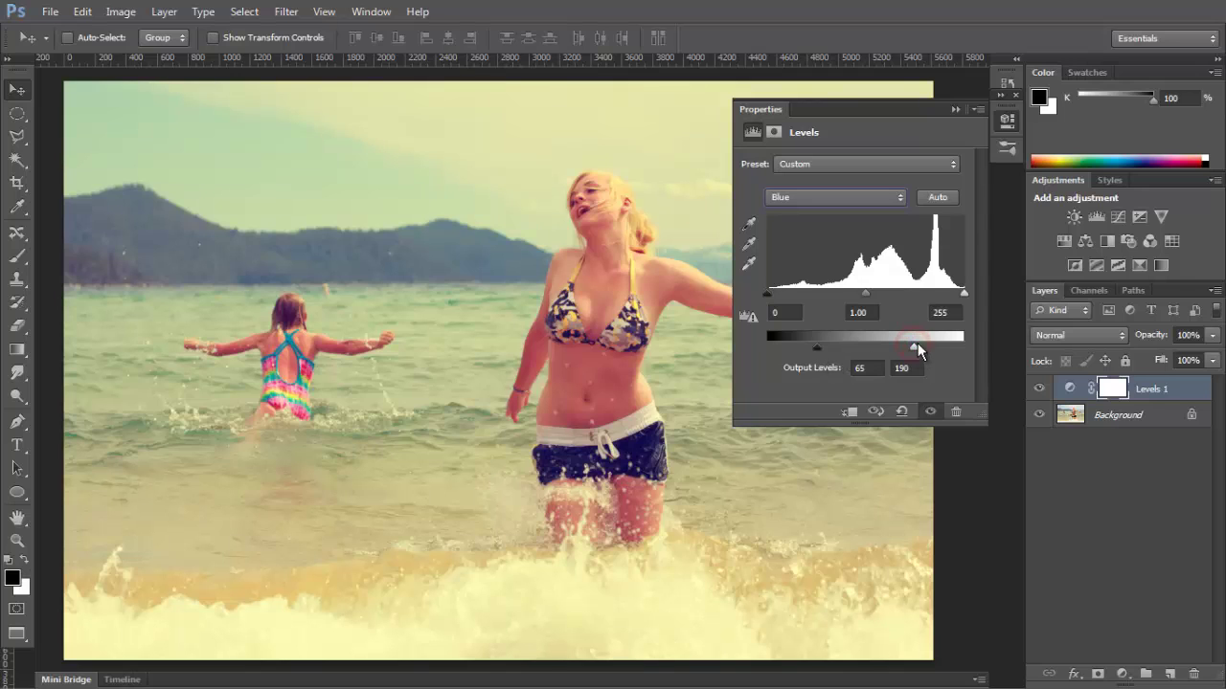
click(1009, 129)
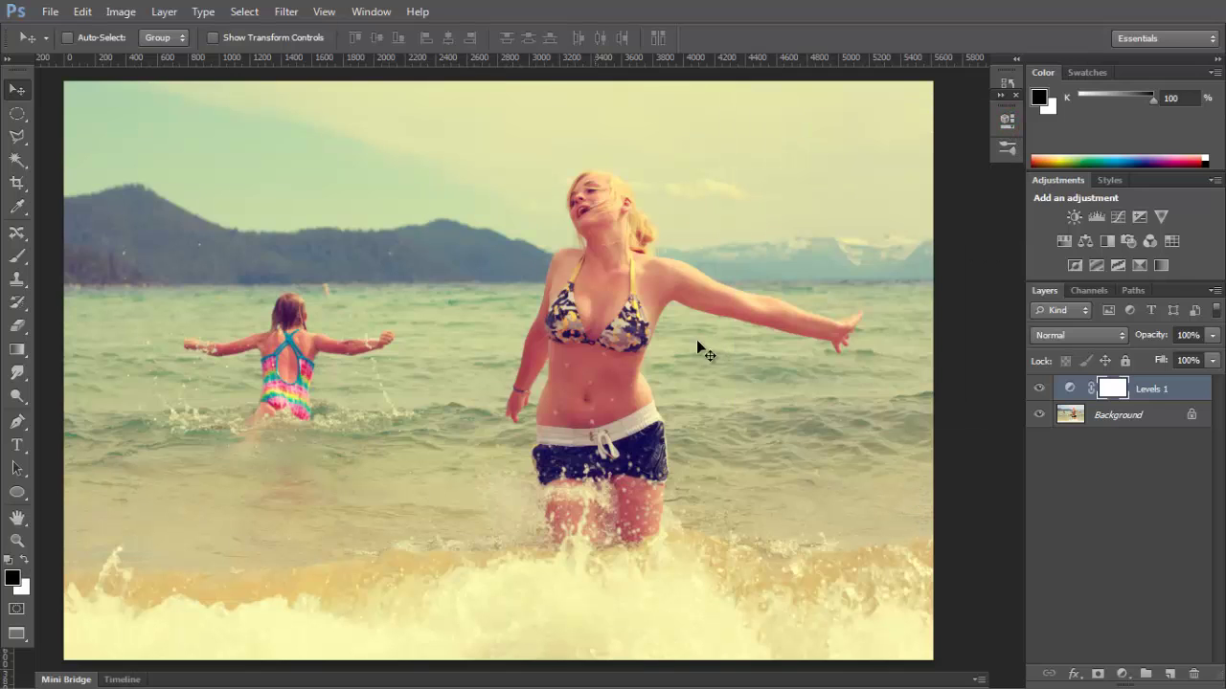
click(1039, 389)
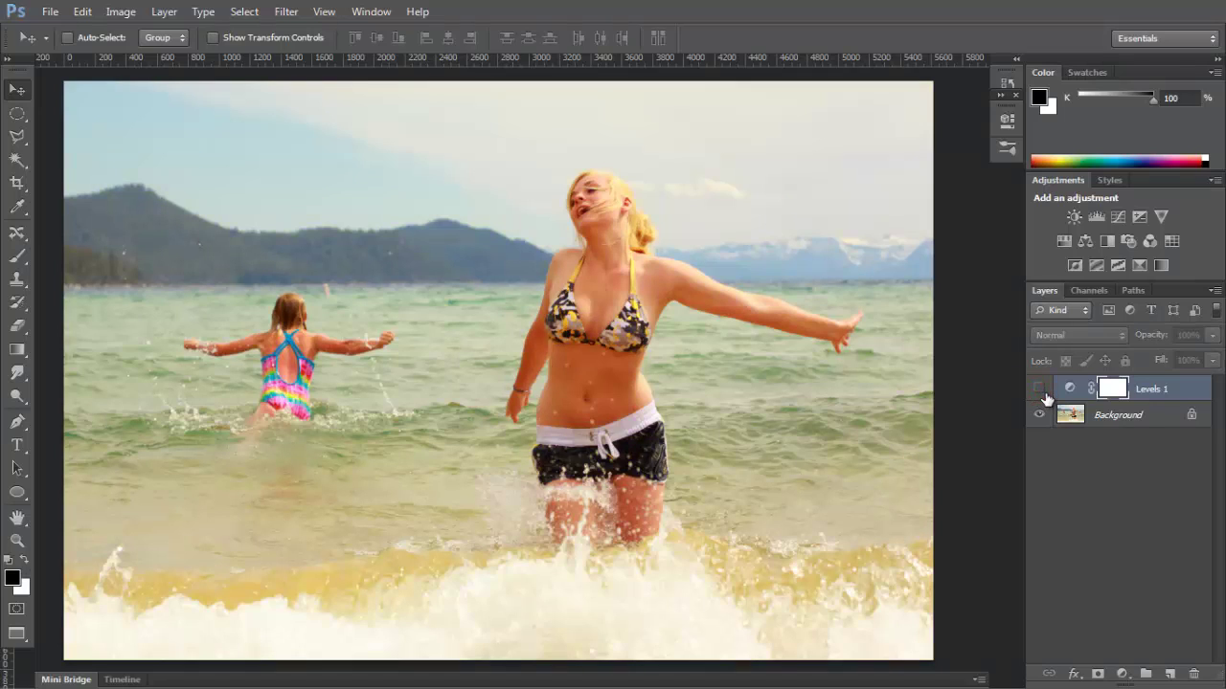
click(1039, 389)
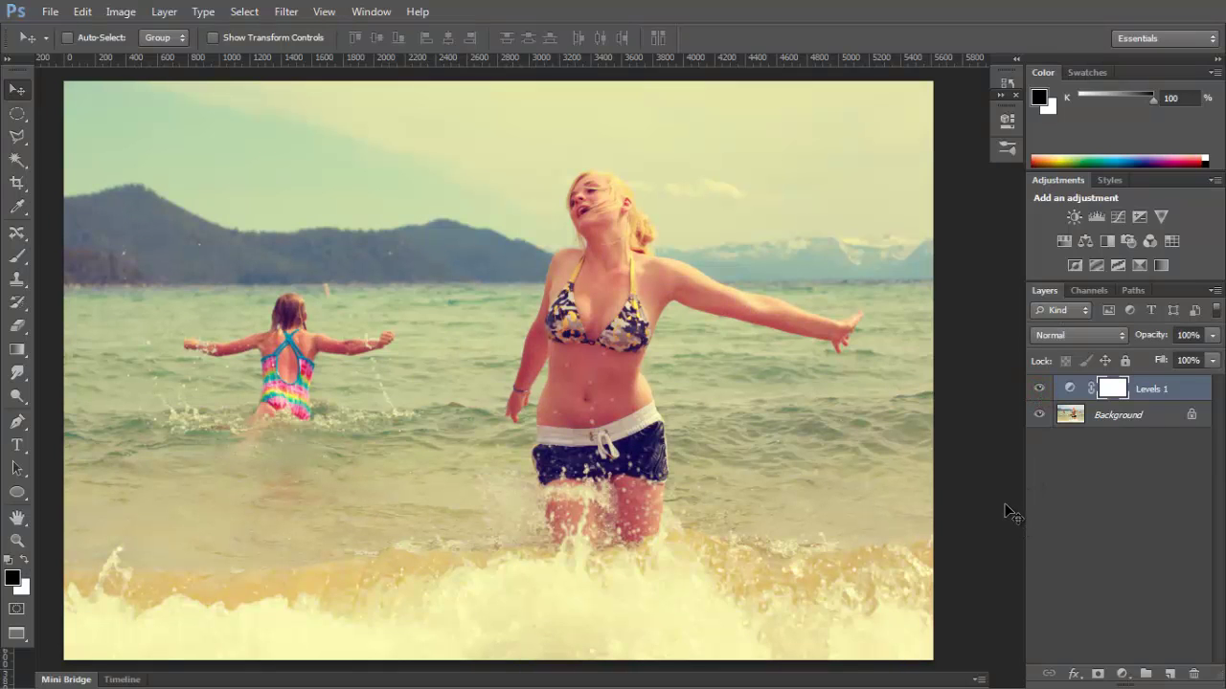
Rename the Levels adjustment layer as Coloring
double_click(1149, 389)
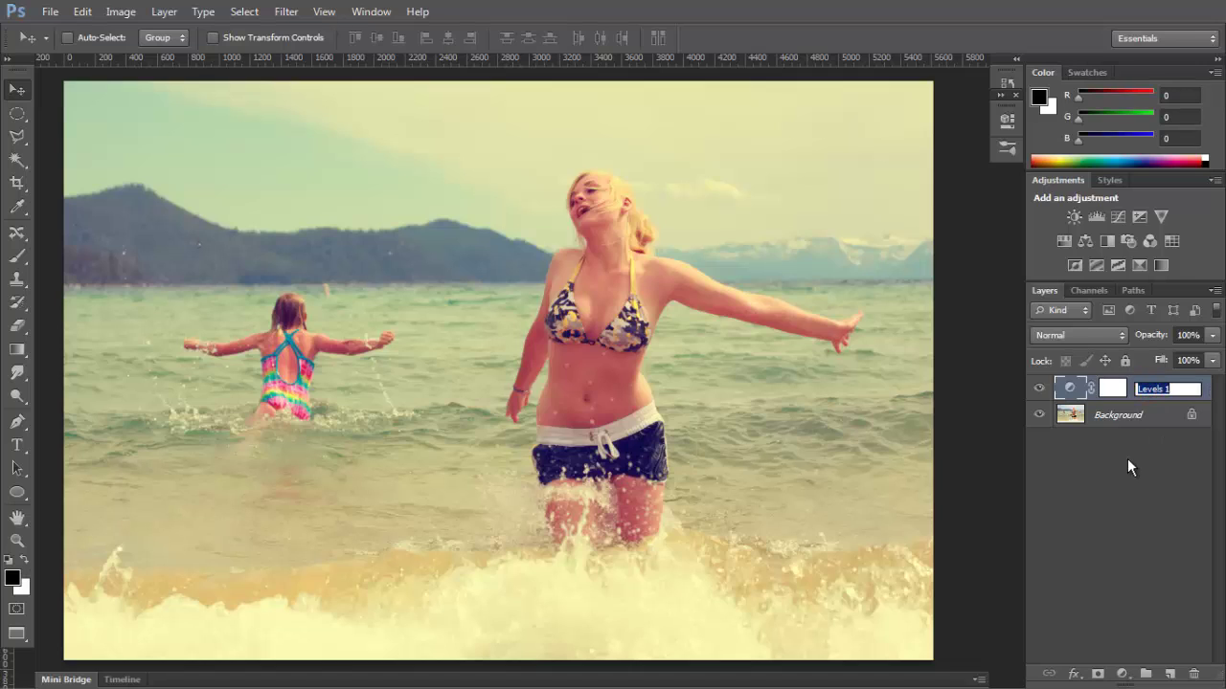
text(Coloring)
key(Return)
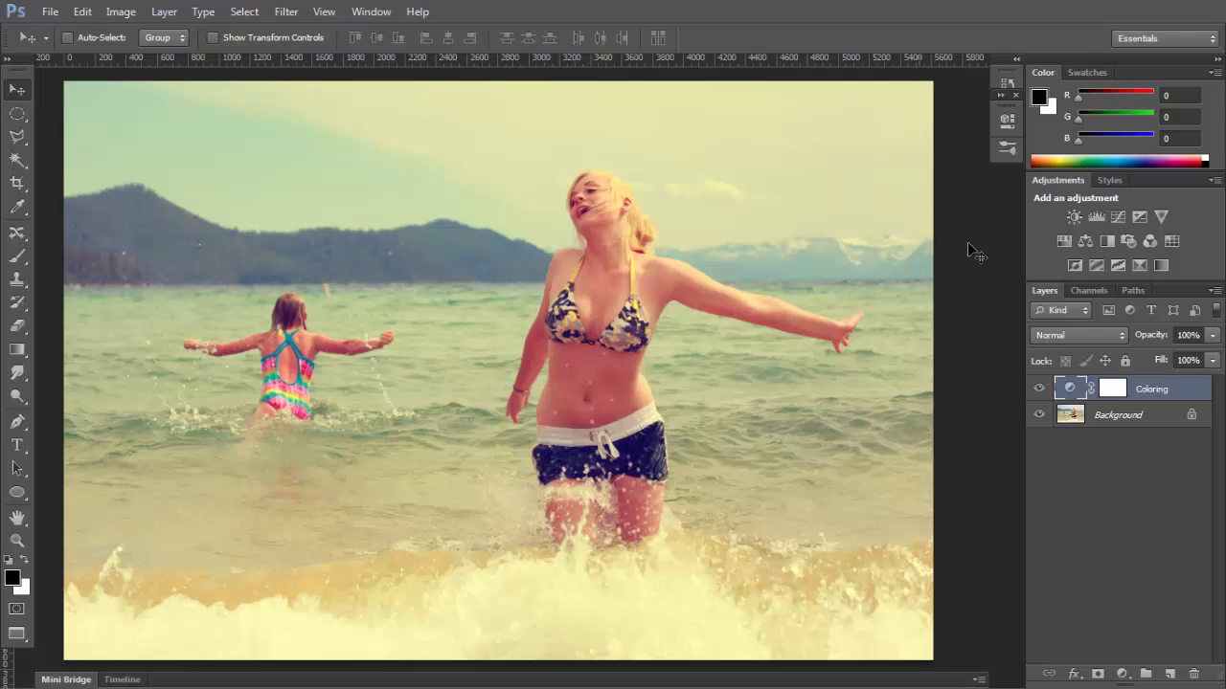
Duplicate the Background layer beneath the Coloring adjustment
click(1106, 427)
drag(1105, 427, 1077, 438)
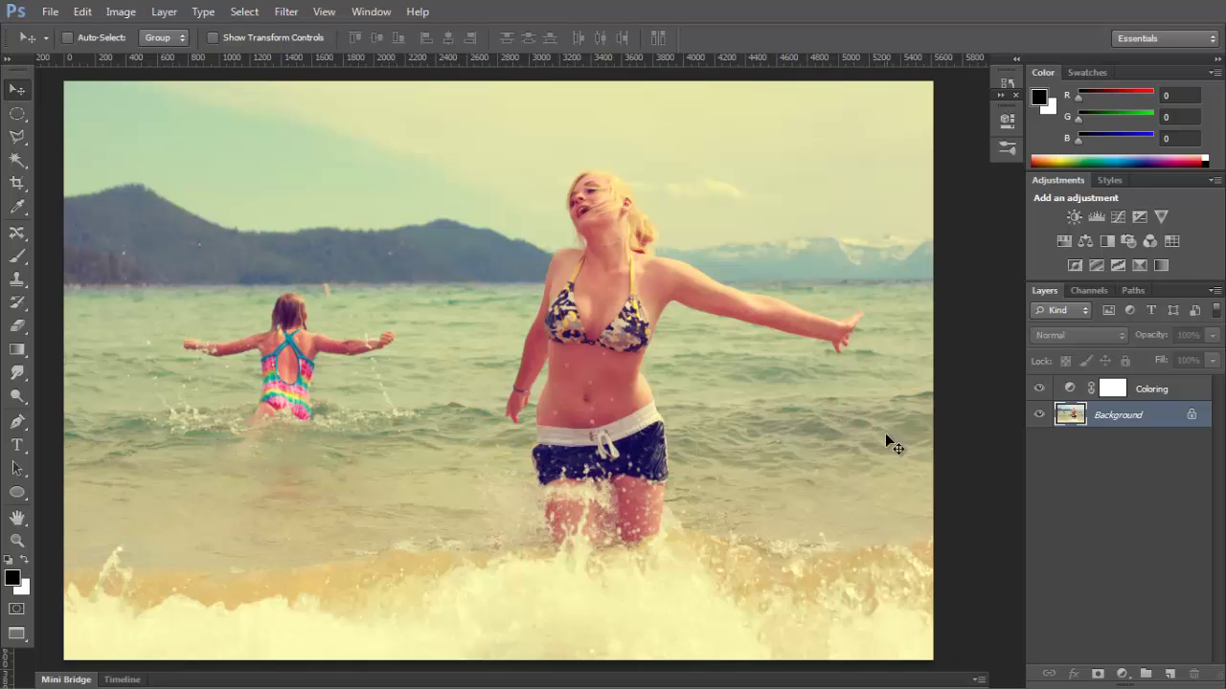
key(ctrl+j)
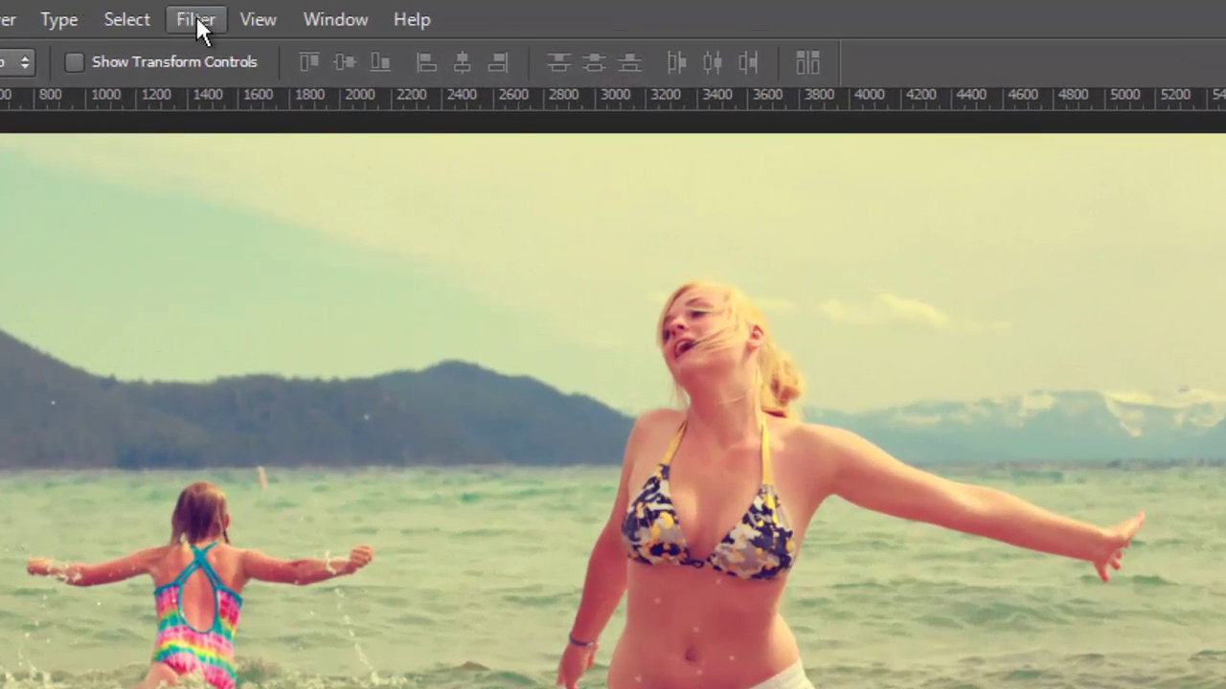
Start an Iris Blur on the background copy and enlarge its ellipse to nearly fill the photo's height and width
click(196, 17)
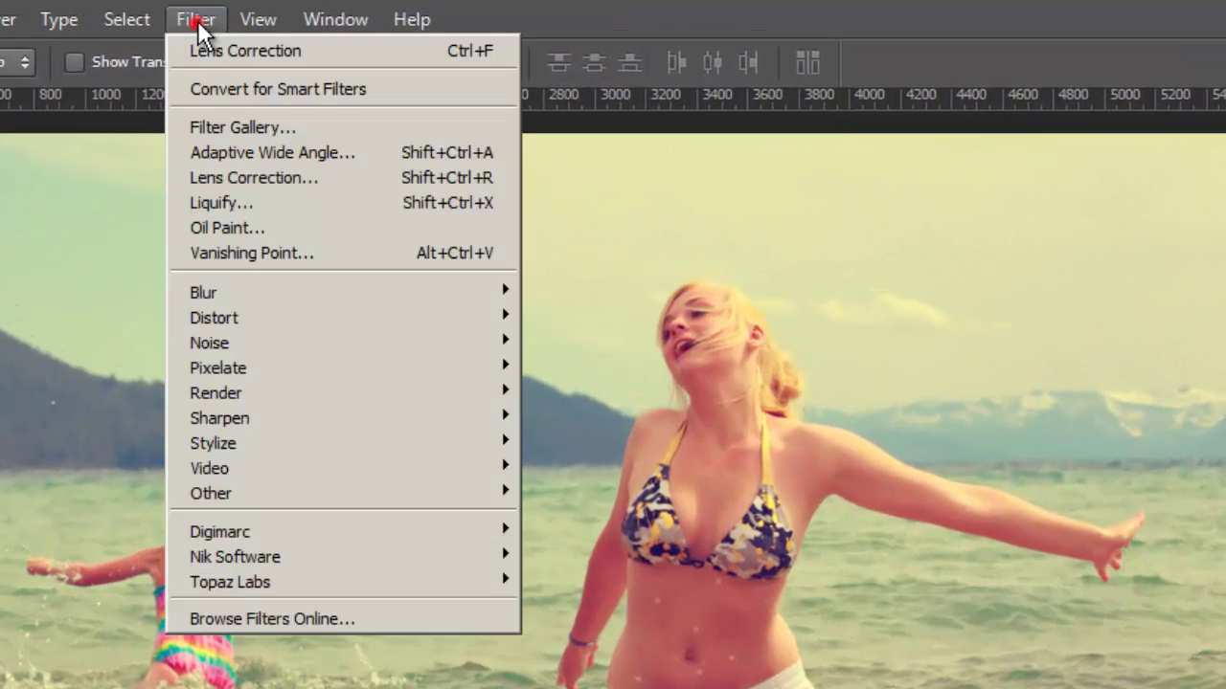
mouse_move(433, 292)
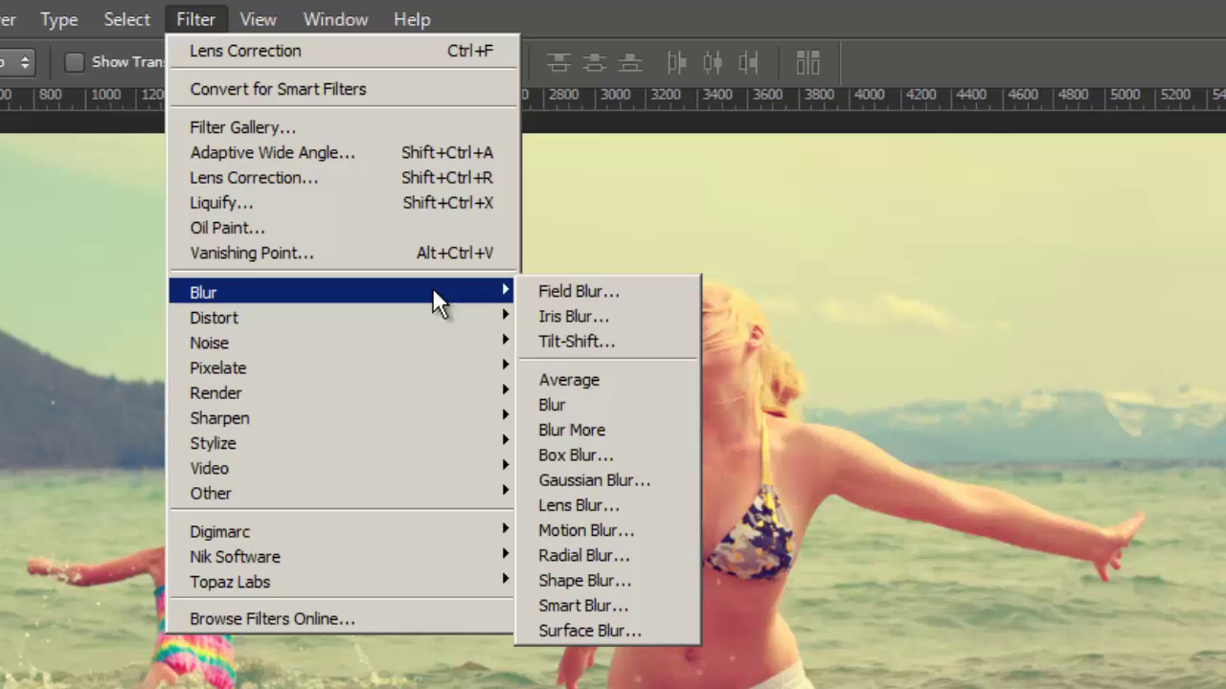
click(573, 316)
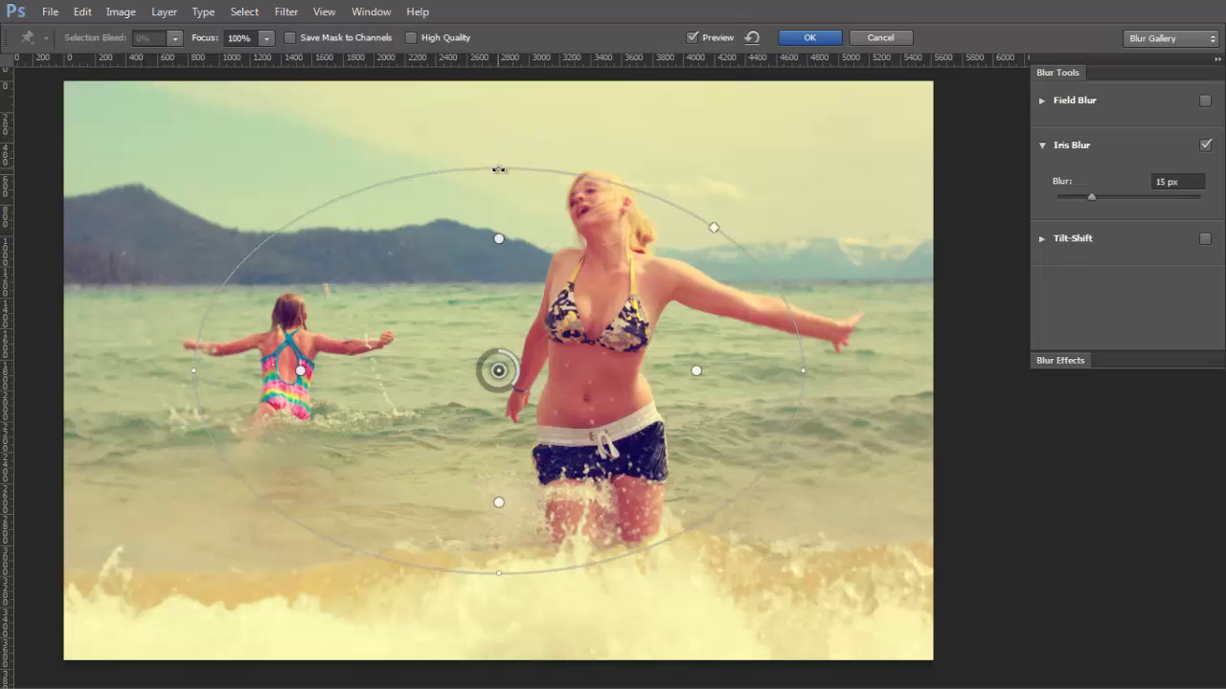
drag(497, 169, 492, 94)
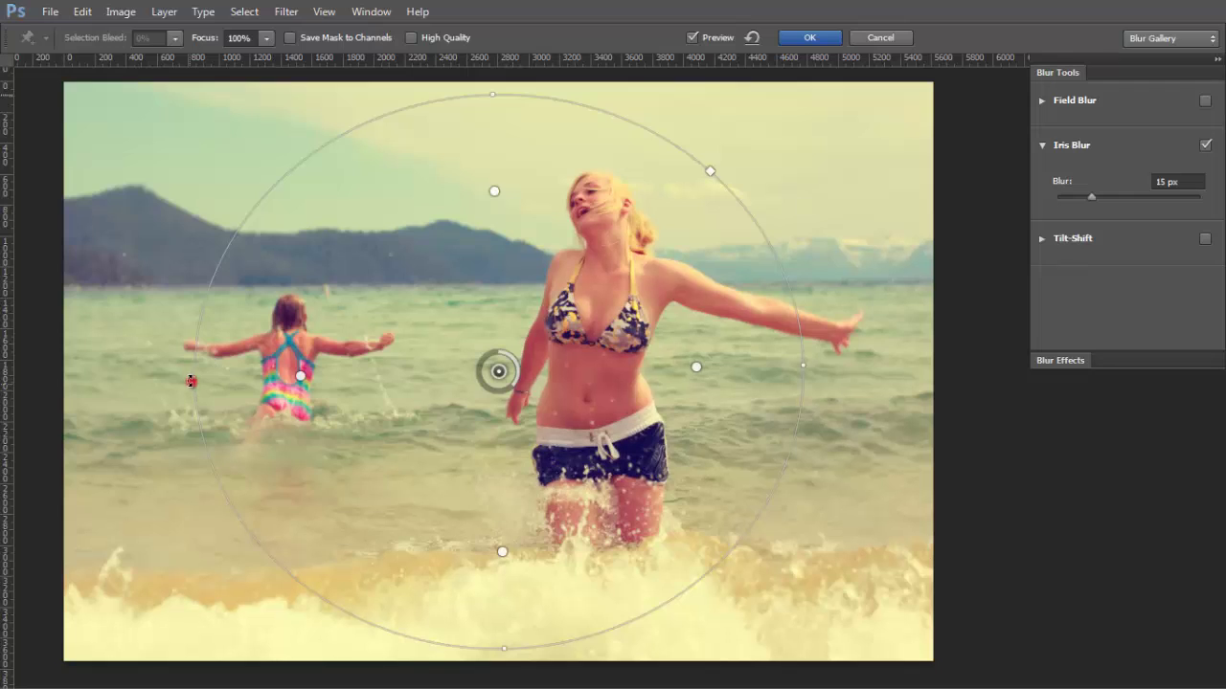
drag(191, 381, 84, 379)
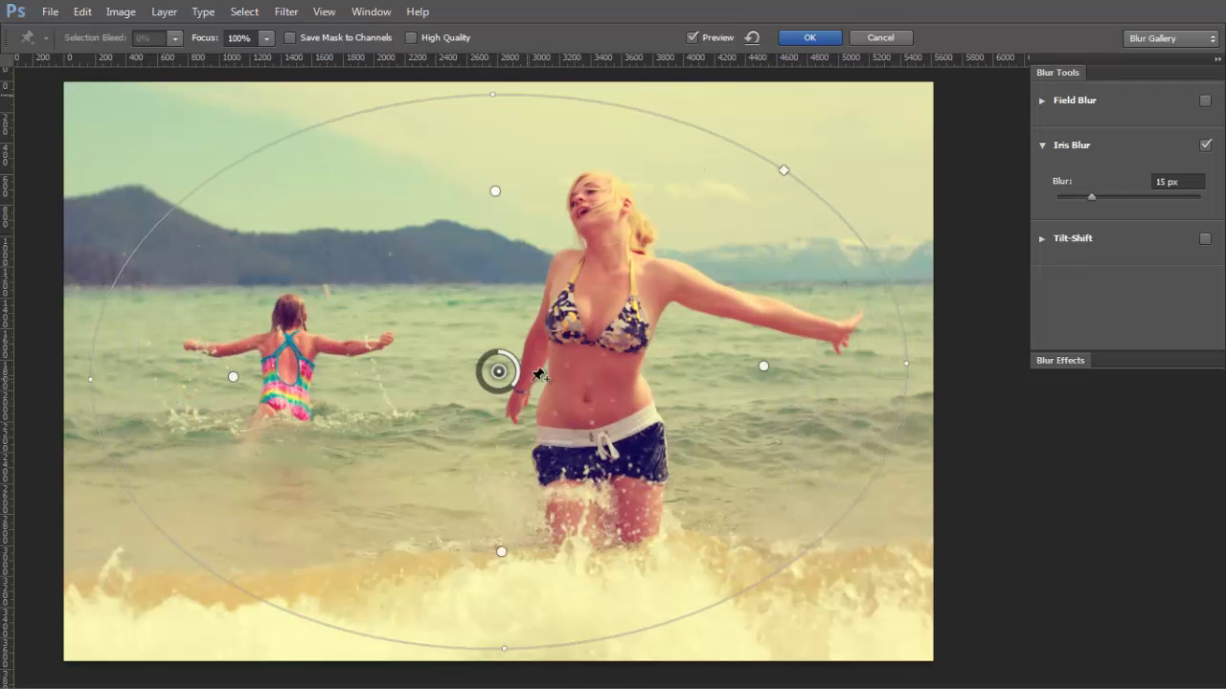
Apply the Iris Blur at 15 px and compare the photo with and without the blurred layer
mouse_move(515, 378)
mouse_down()
mouse_move(519, 366)
mouse_move(514, 394)
mouse_up()
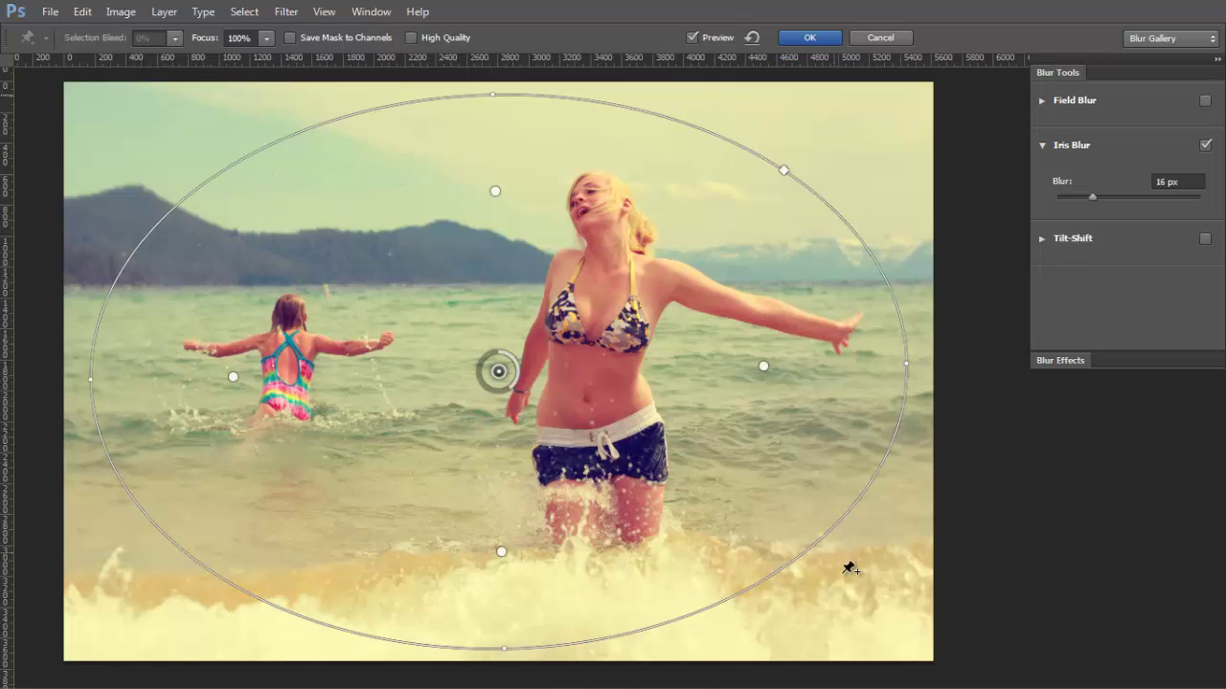
mouse_move(517, 385)
mouse_down()
mouse_move(497, 400)
mouse_move(508, 400)
mouse_up()
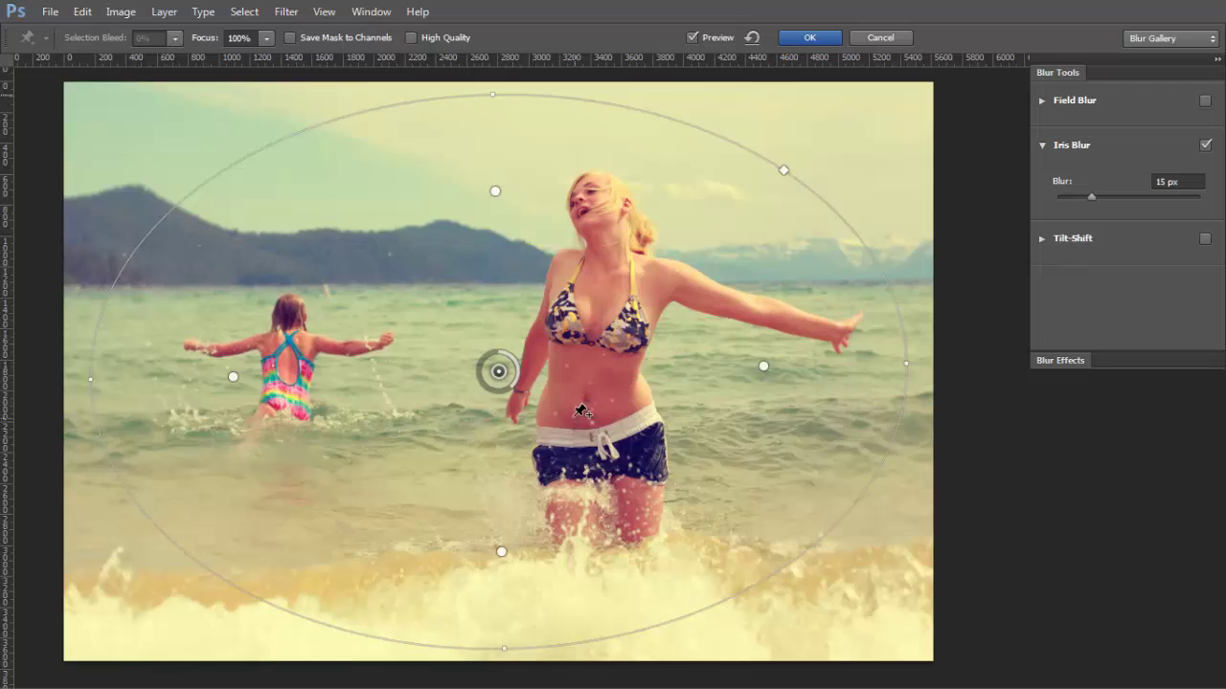
click(808, 38)
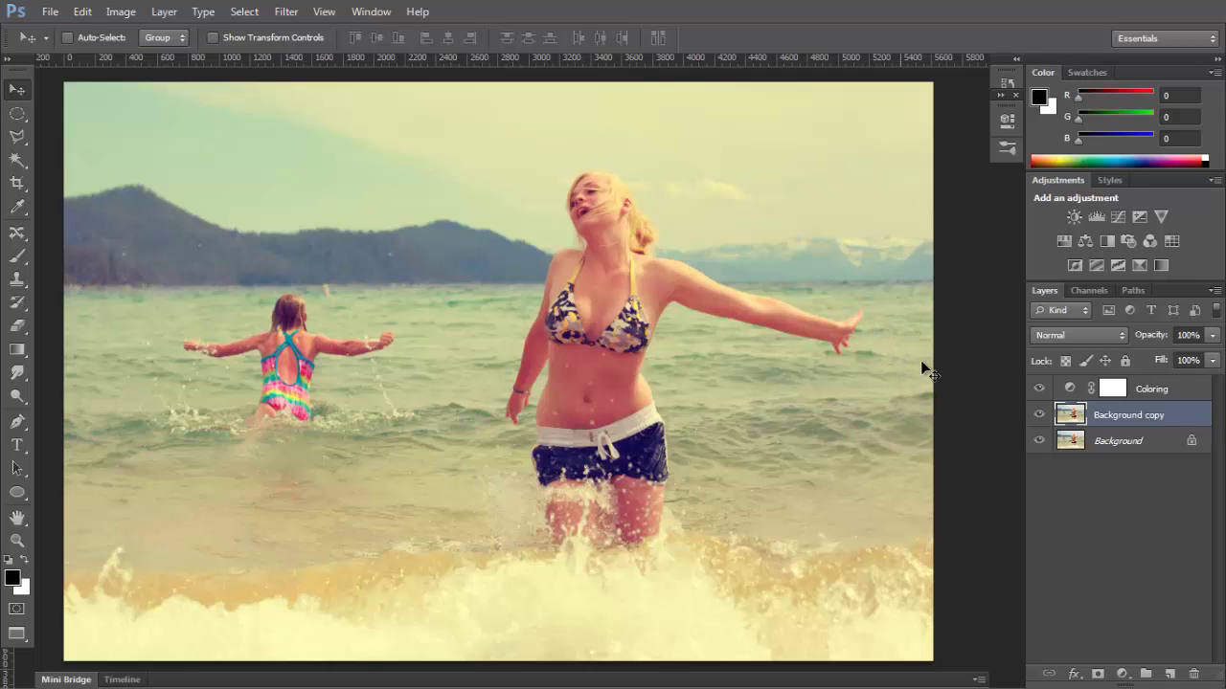
click(1039, 415)
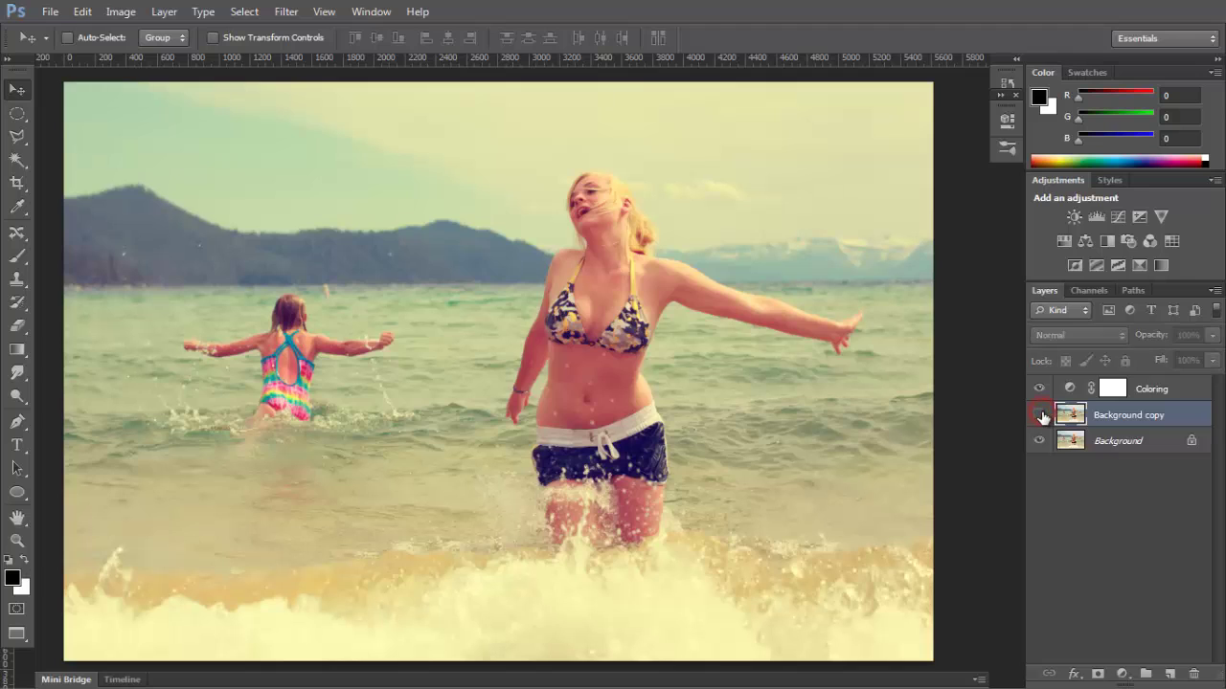
click(1040, 414)
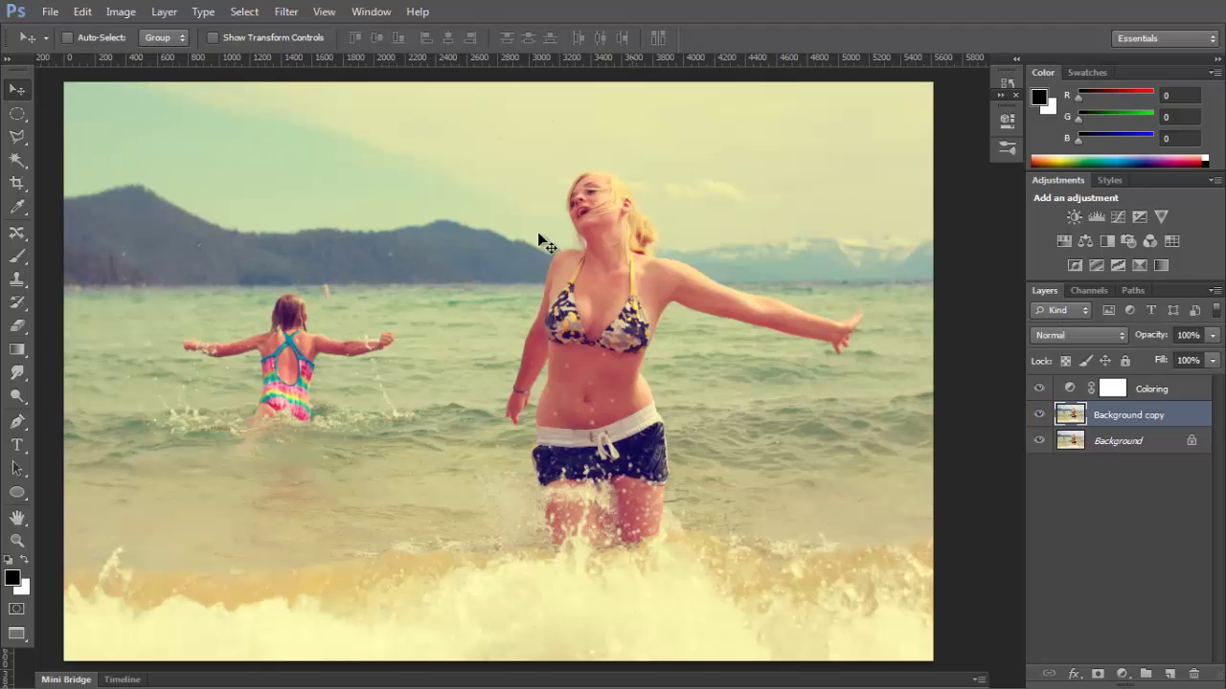
click(1040, 414)
click(1041, 414)
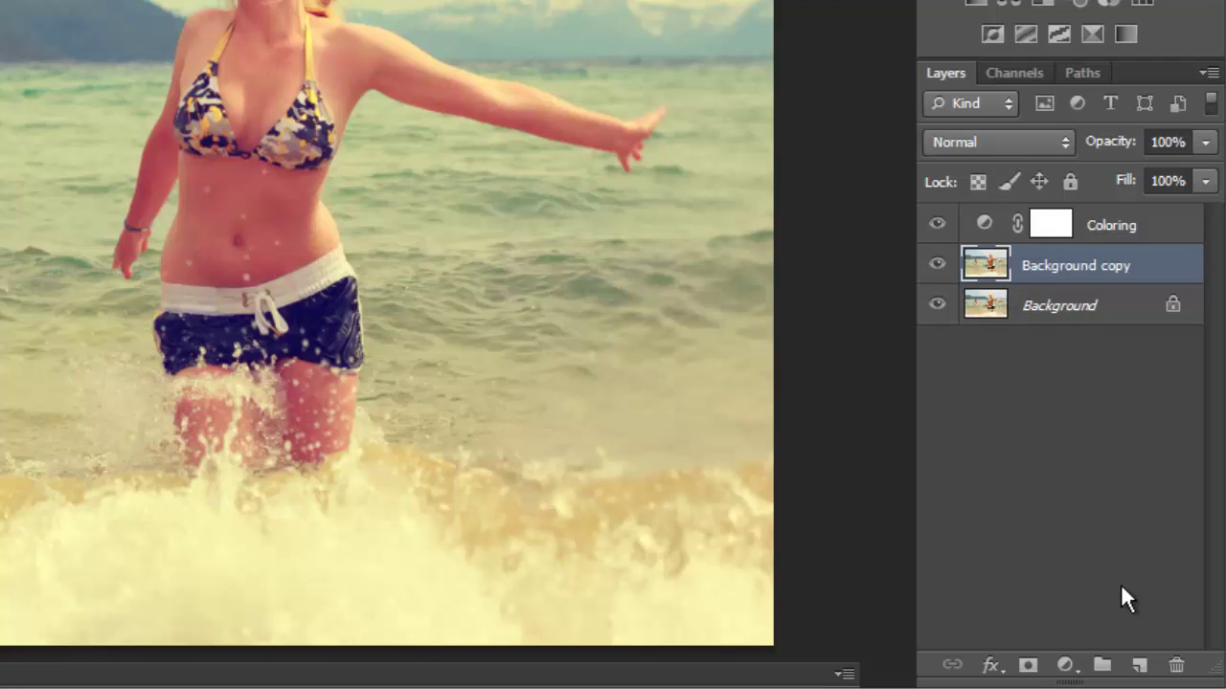
Rename the blurred background copy as "Lens blur"
double_click(1056, 268)
text(Lens )
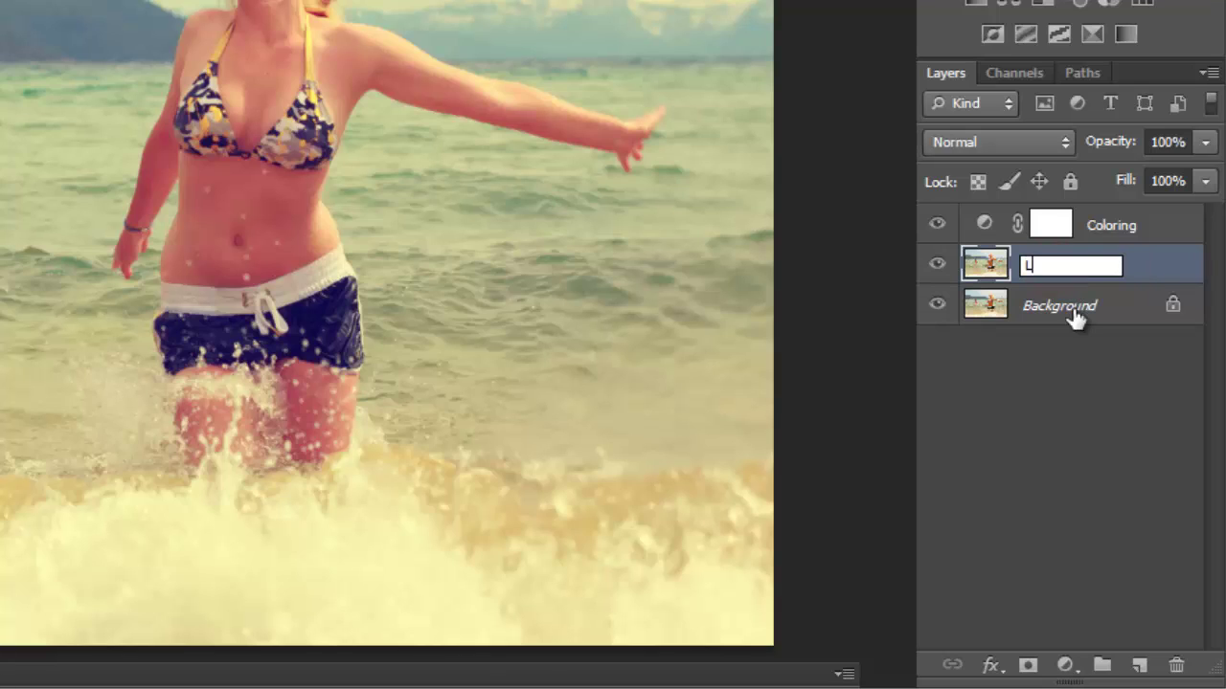
text(blur)
key(Return)
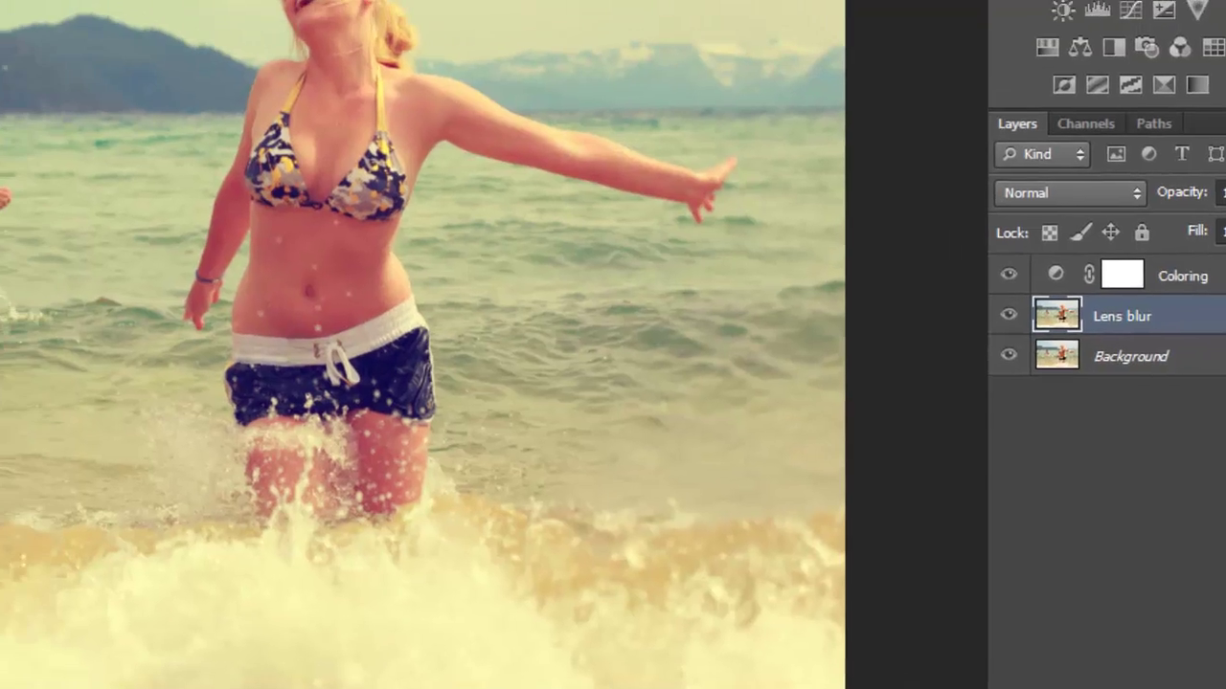
Create a new layer above Lens blur in Overlay mode, filled with the Overlay-neutral color (50% gray)
alt+click(1139, 666)
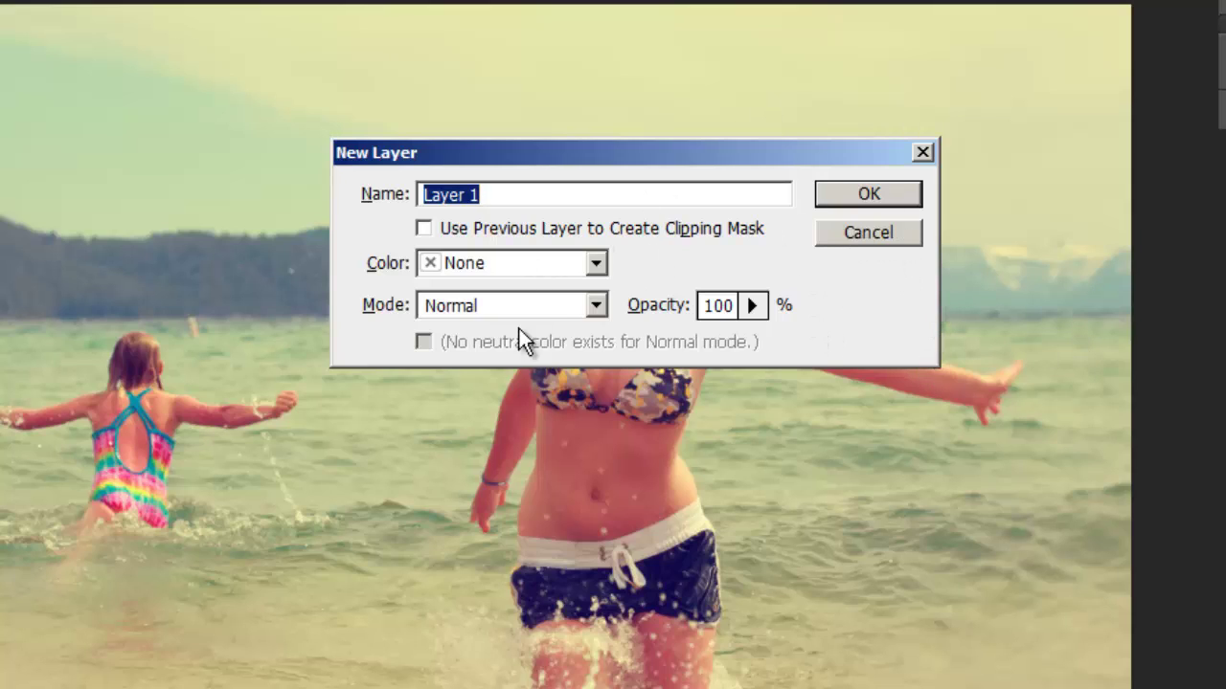
click(567, 304)
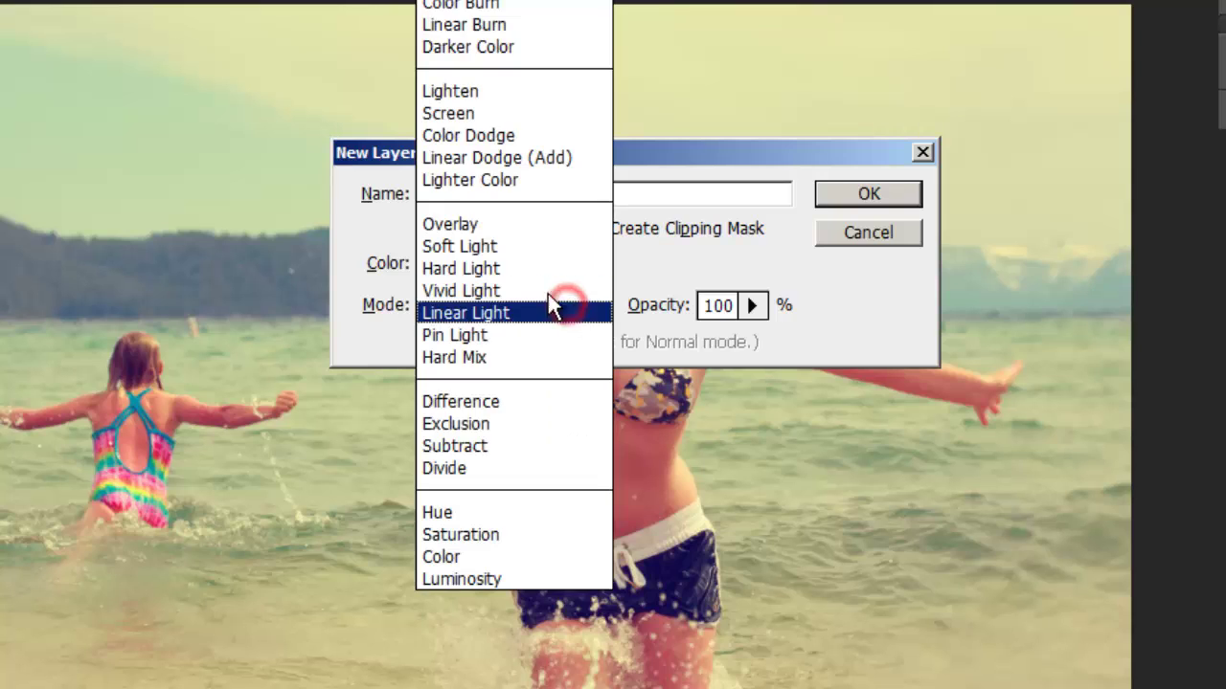
click(530, 222)
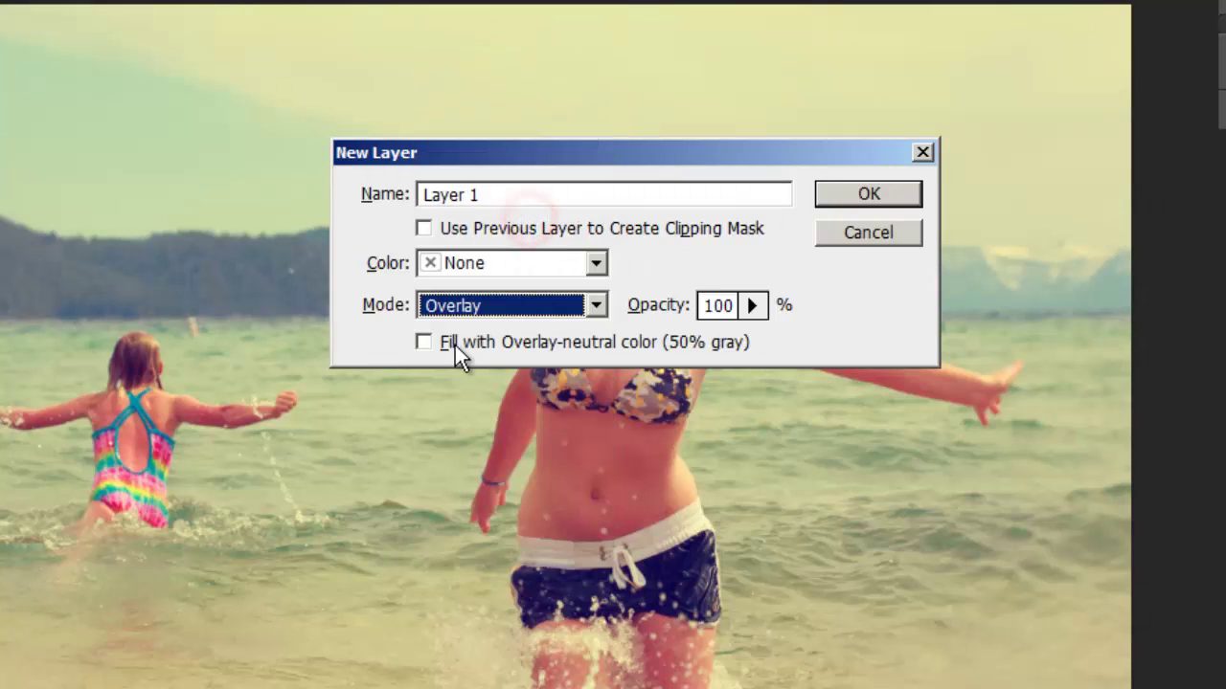
click(461, 342)
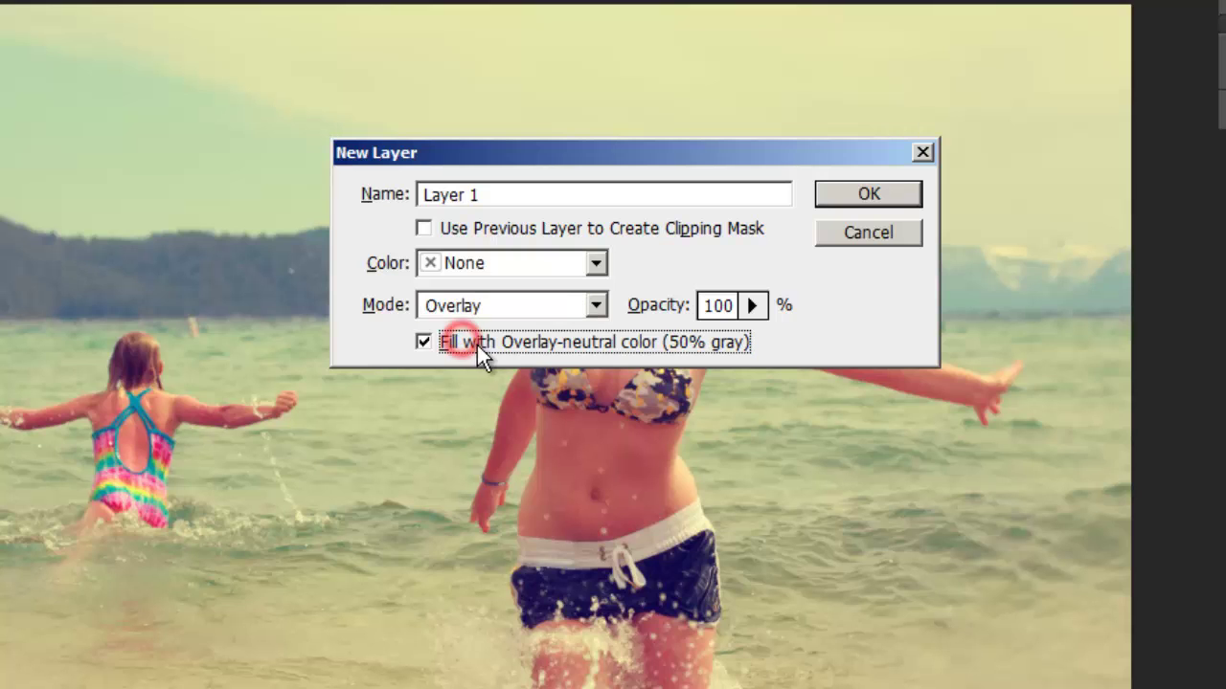
click(868, 195)
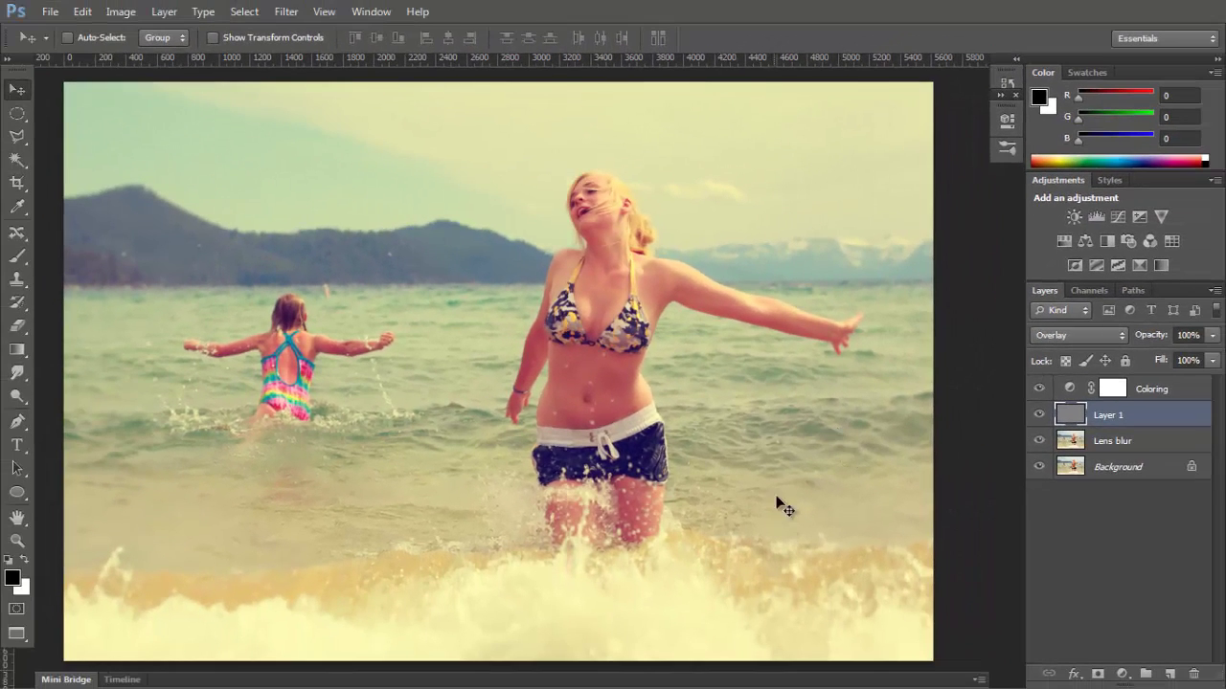
Rename the gray Overlay layer as Noise
double_click(1107, 417)
text(Noise)
key(Return)
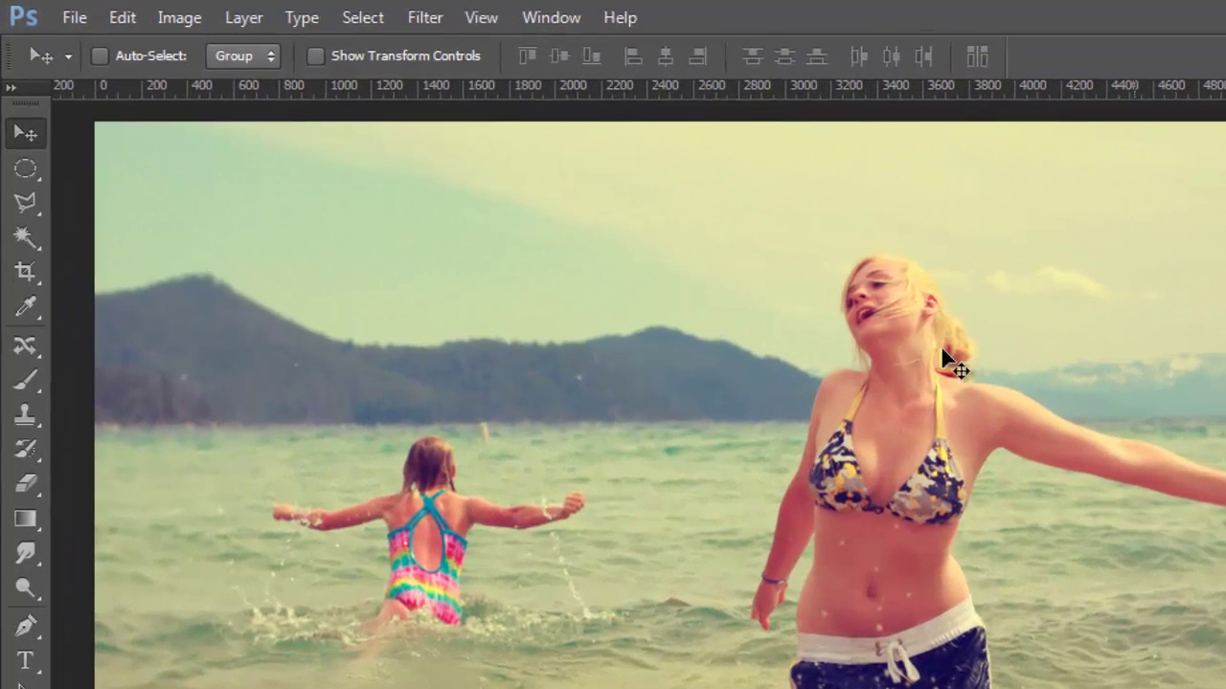
Apply the Add Noise filter to the Noise layer with an amount of 44.79% and Uniform distribution
click(425, 17)
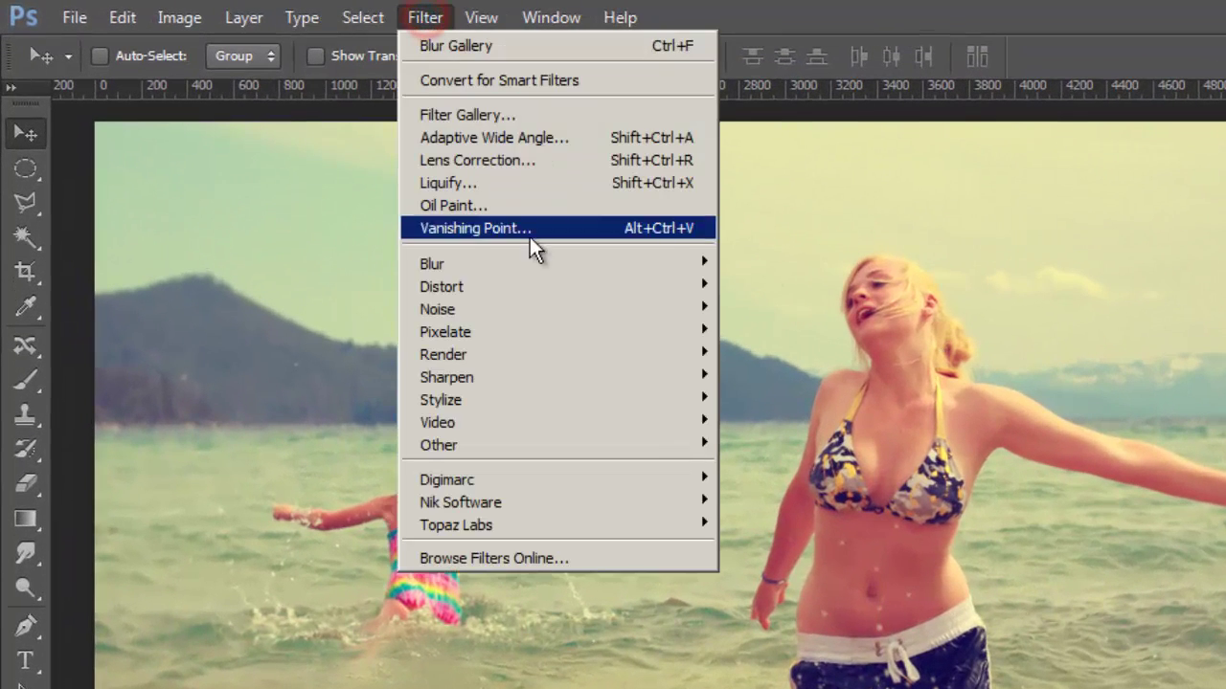
click(742, 308)
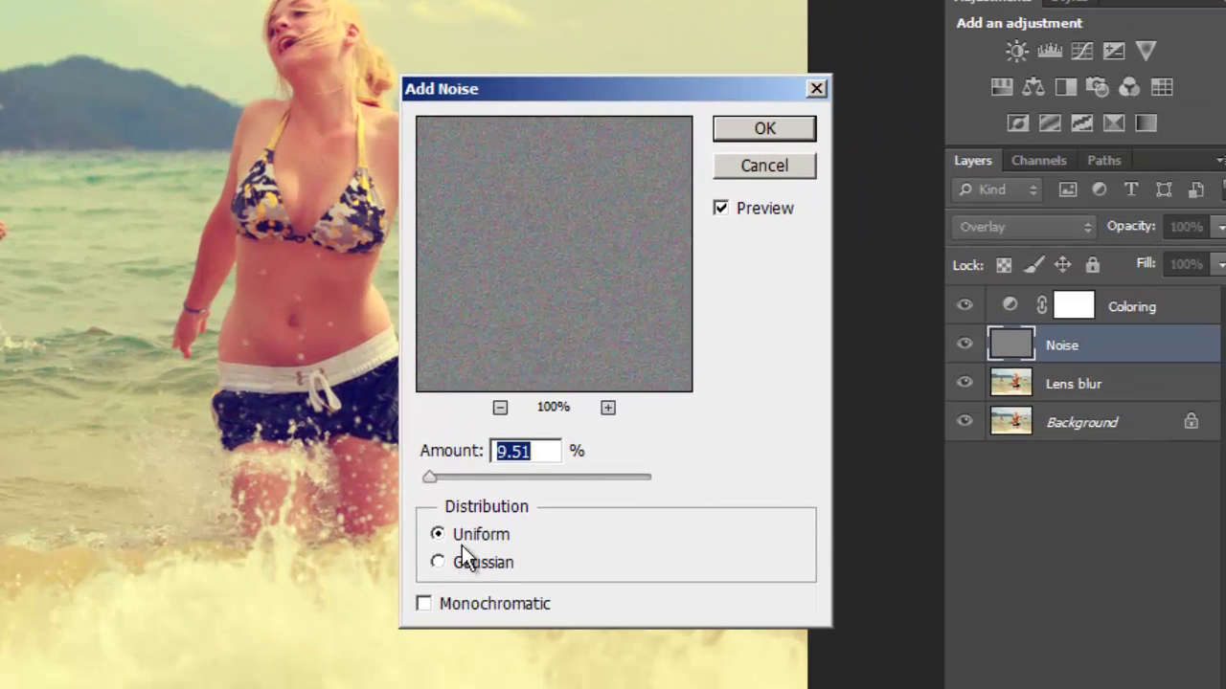
drag(434, 477, 442, 477)
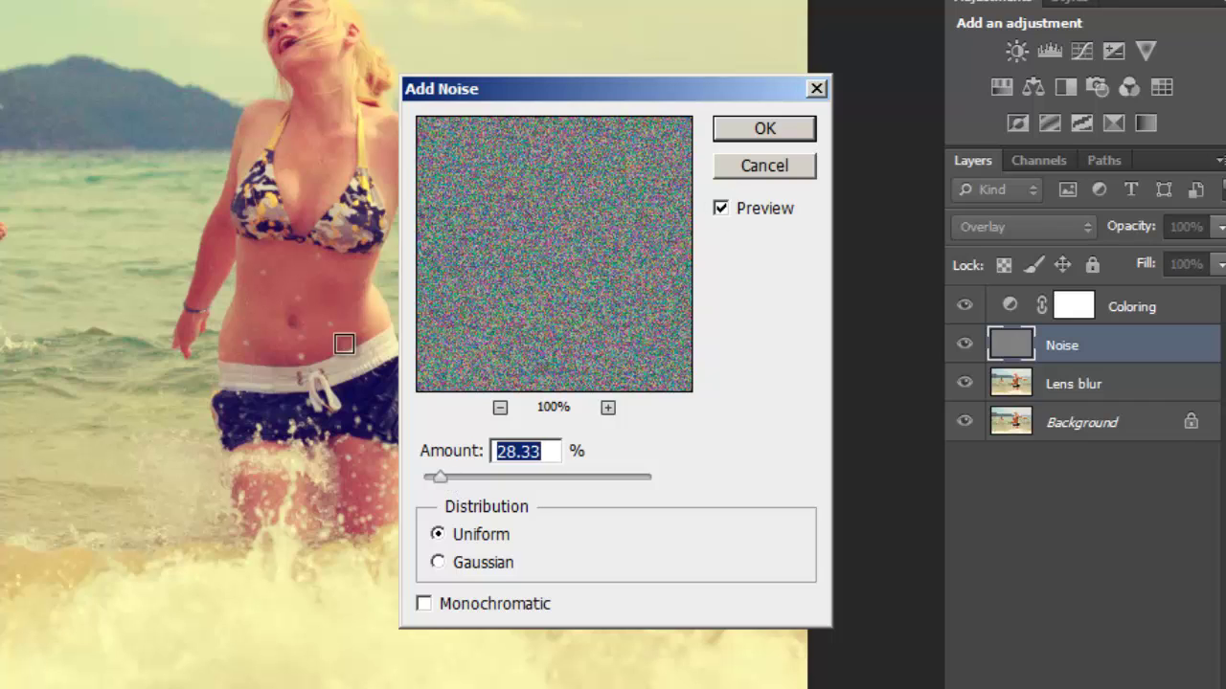
mouse_move(442, 478)
mouse_down()
mouse_move(468, 480)
mouse_move(444, 479)
mouse_up()
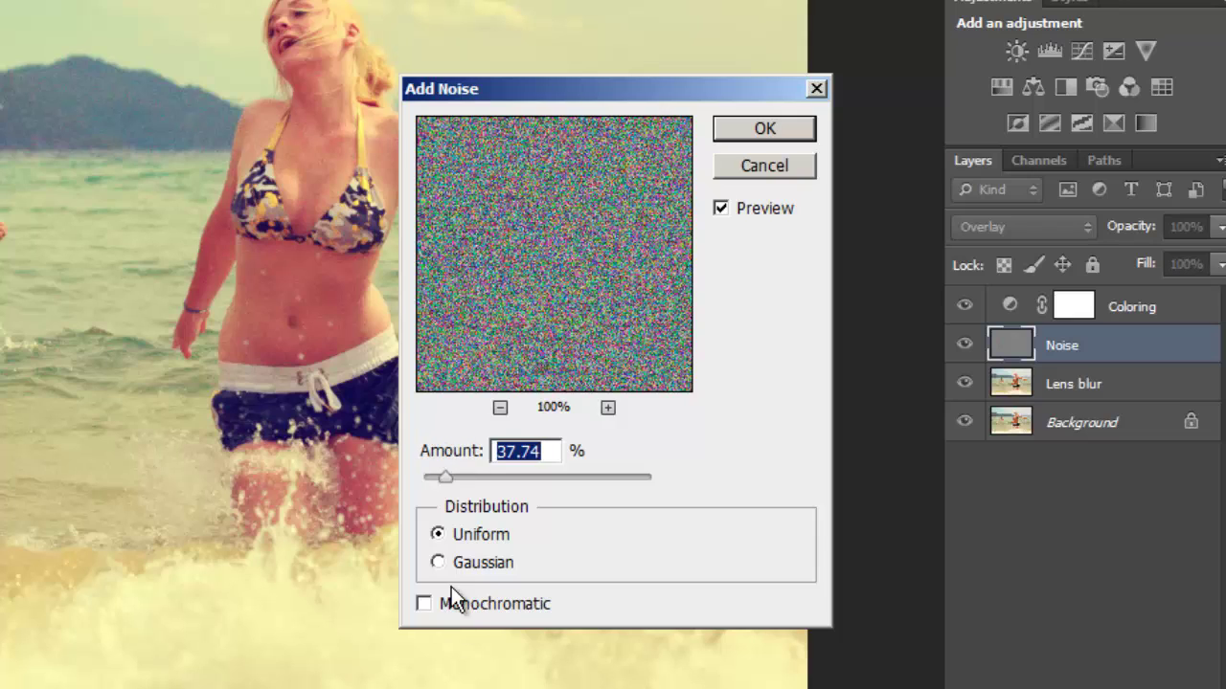
drag(451, 473, 455, 474)
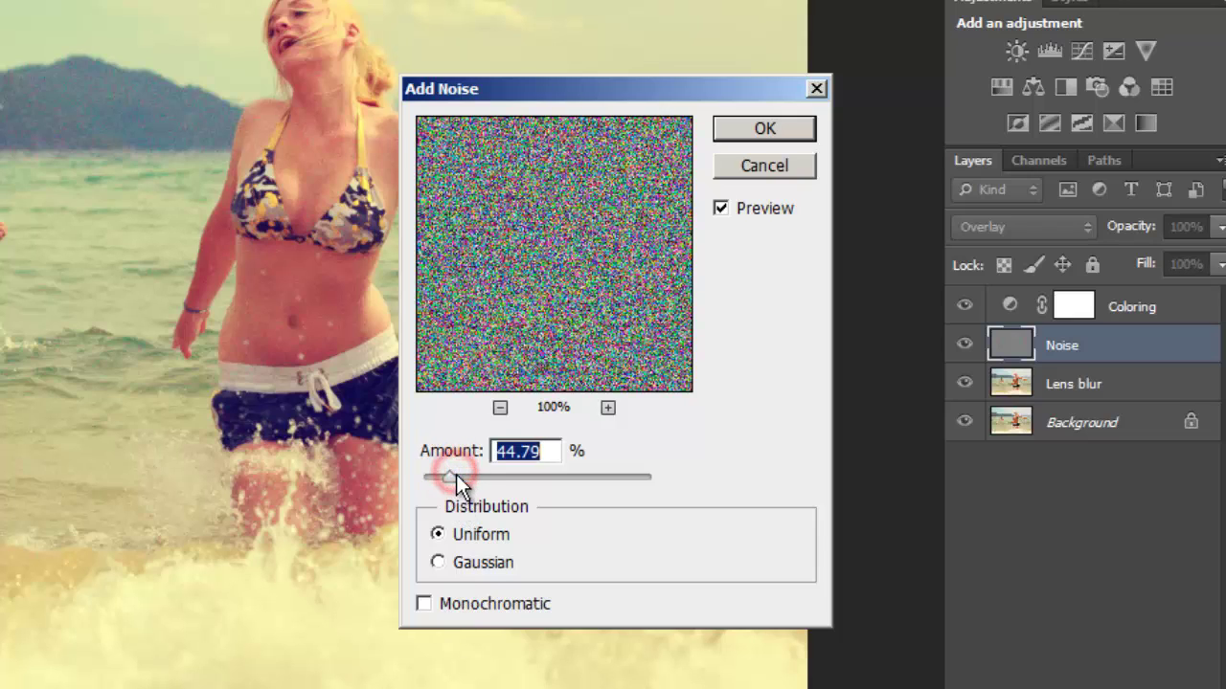
click(763, 130)
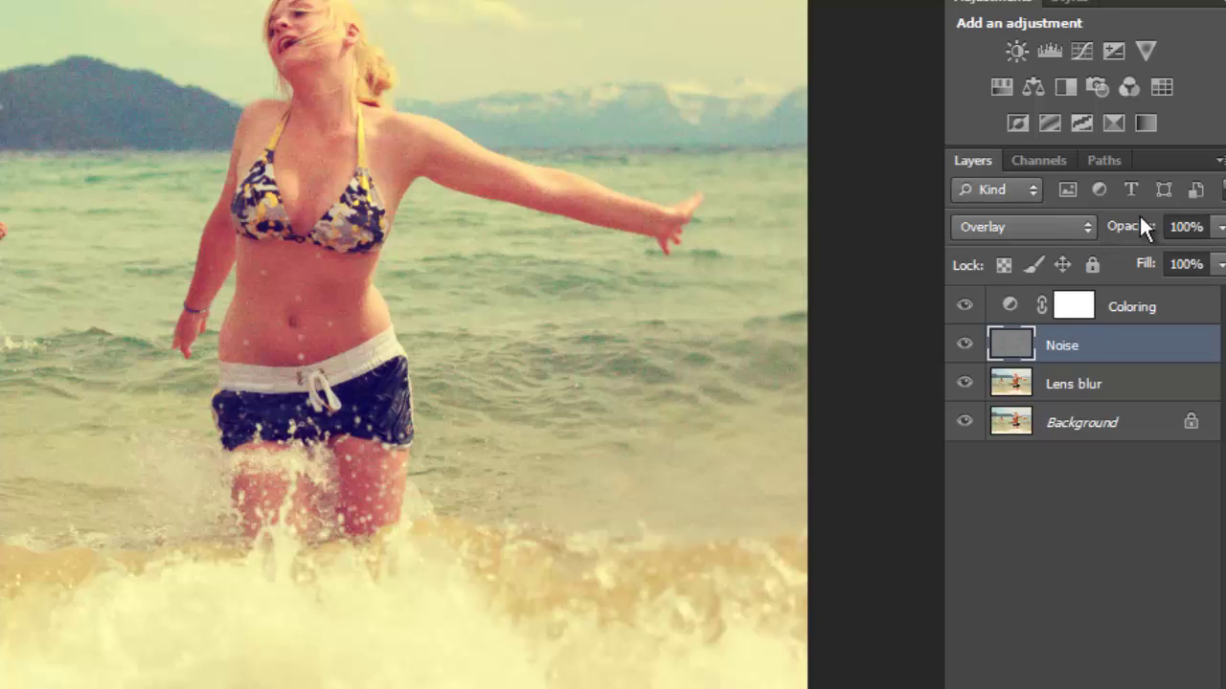
Reduce the Noise layer's opacity to 87%
drag(1128, 236, 1109, 232)
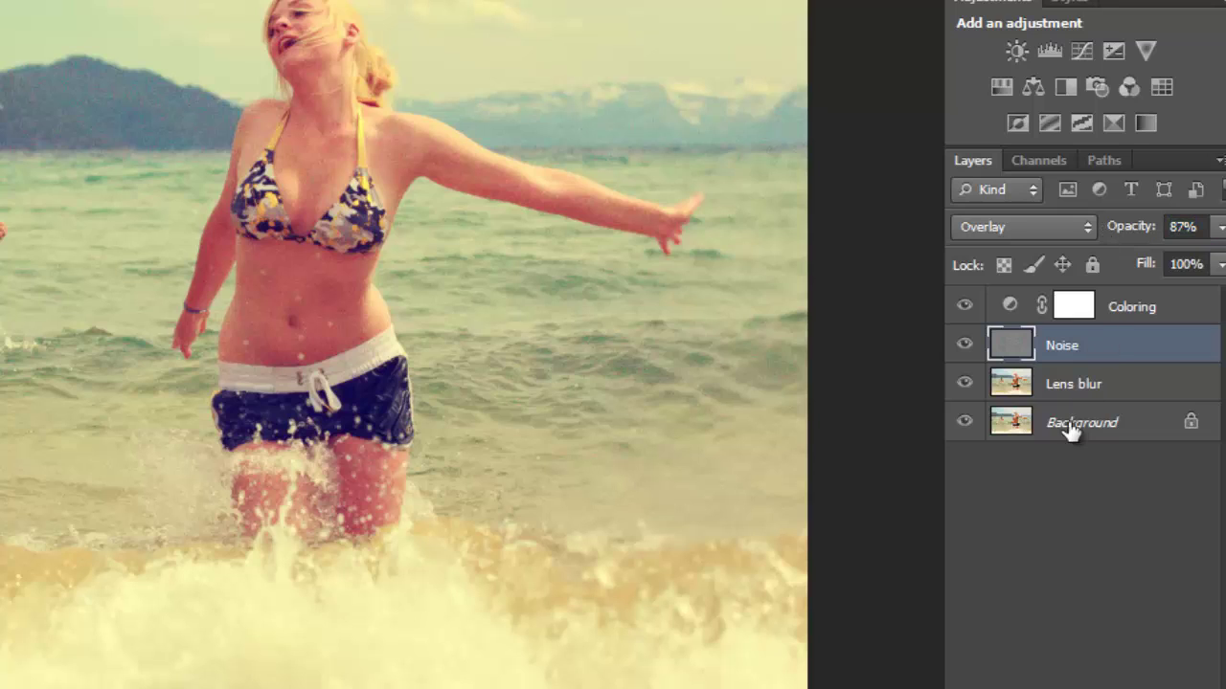
click(1014, 486)
click(1078, 344)
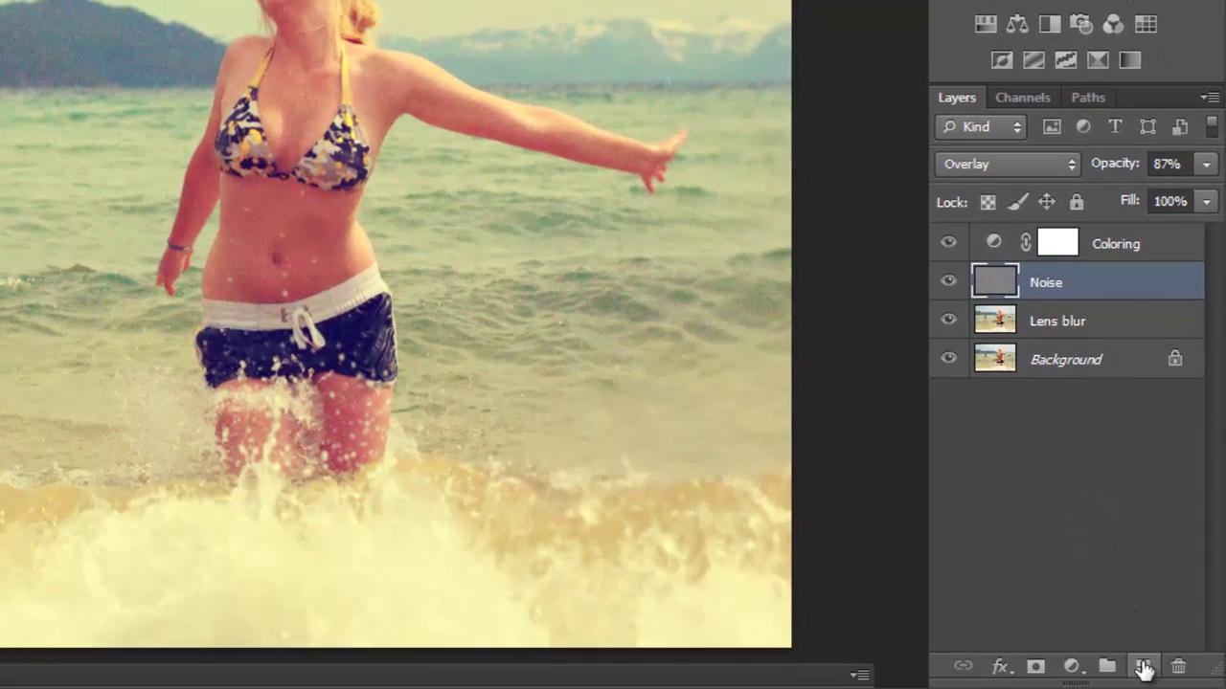
Create a new layer above Noise in Overlay mode, filled with the Overlay-neutral color (50% gray)
alt+click(1145, 668)
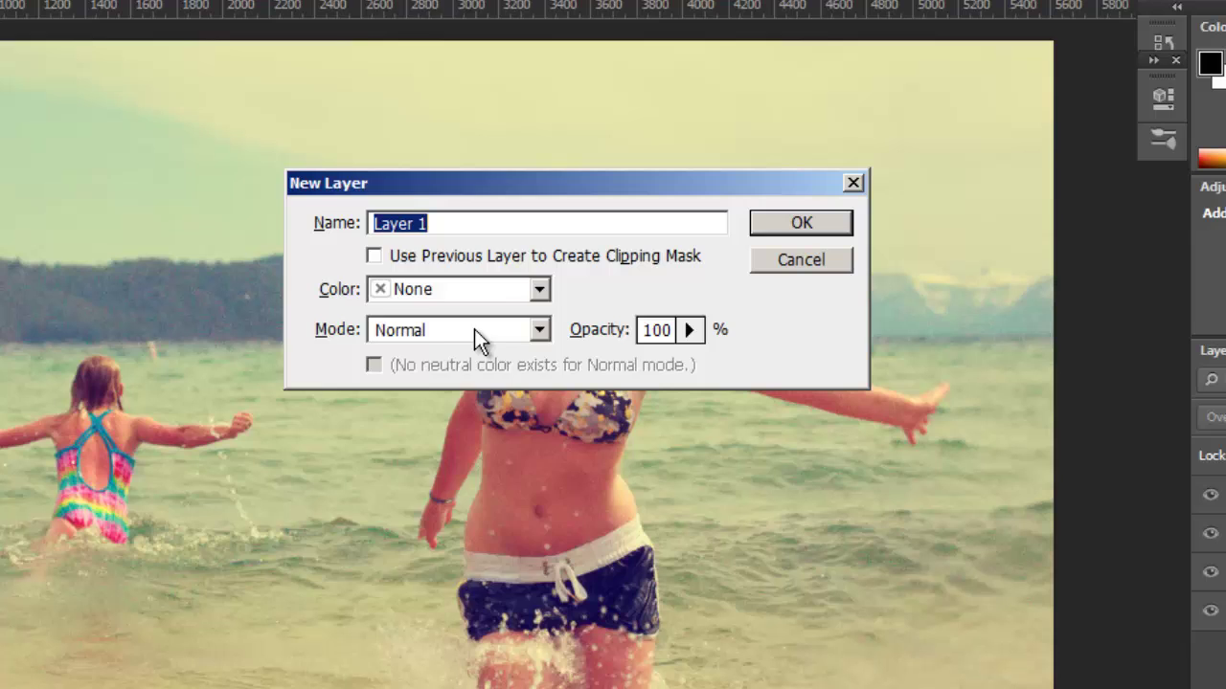
click(474, 329)
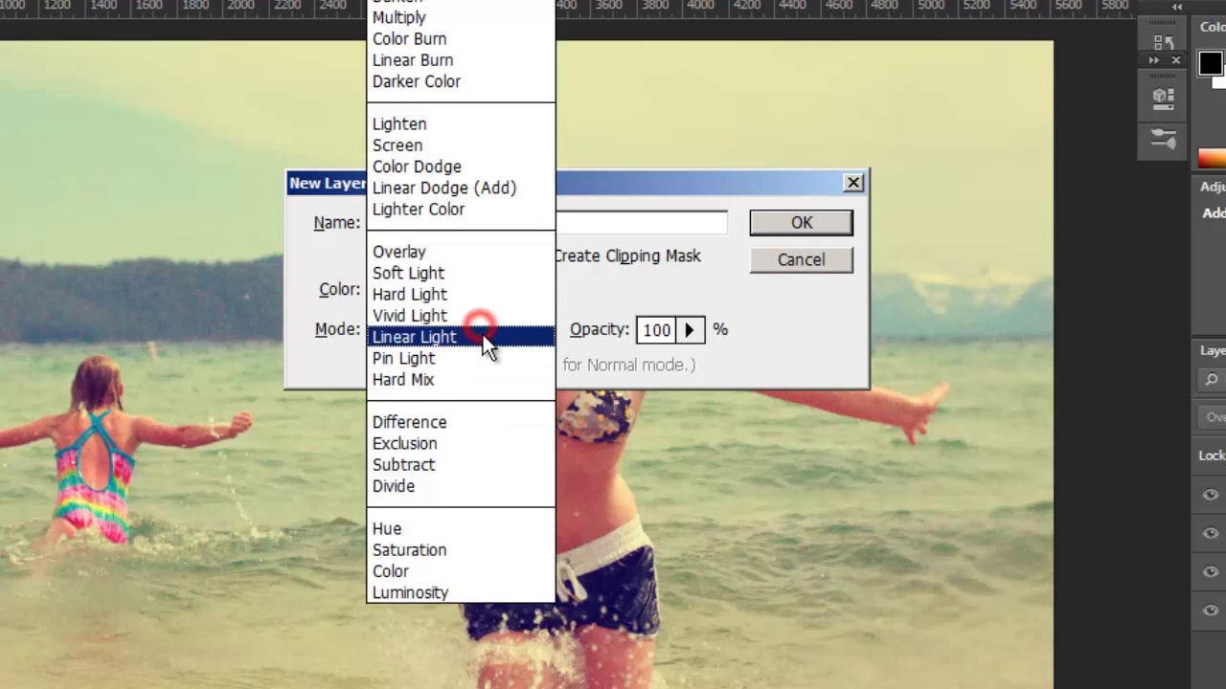
click(469, 257)
click(400, 365)
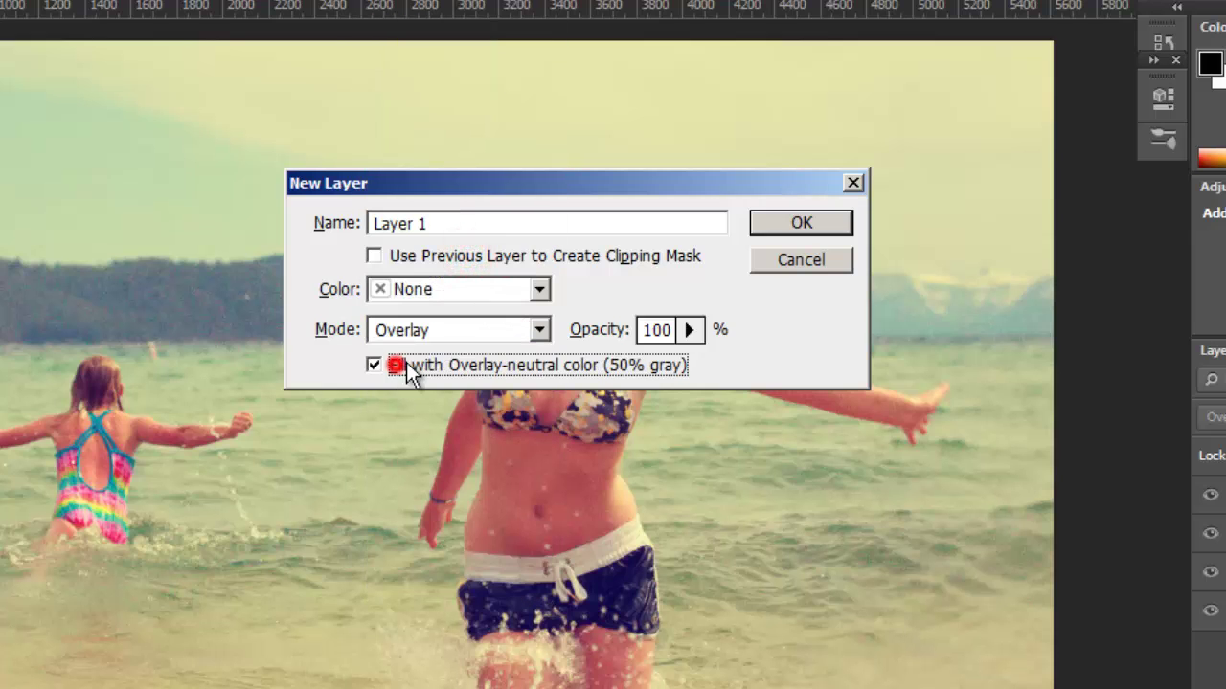
click(810, 224)
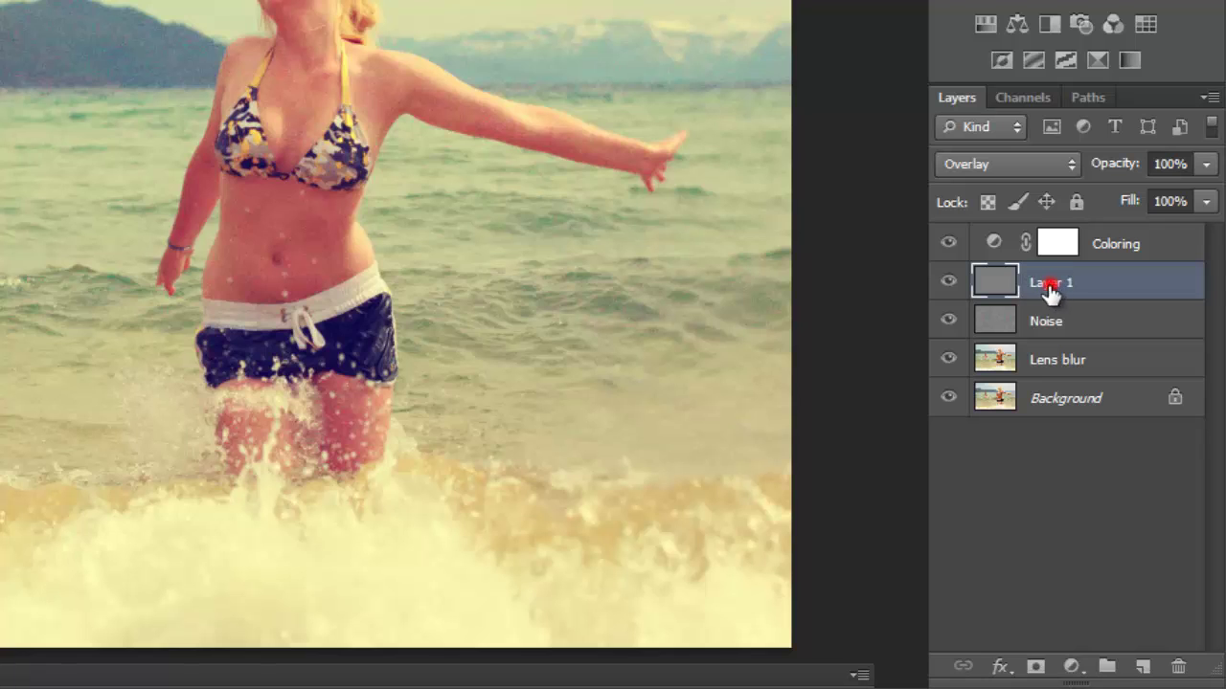
Rename the new gray Overlay layer as Vignette
double_click(1048, 282)
text(V)
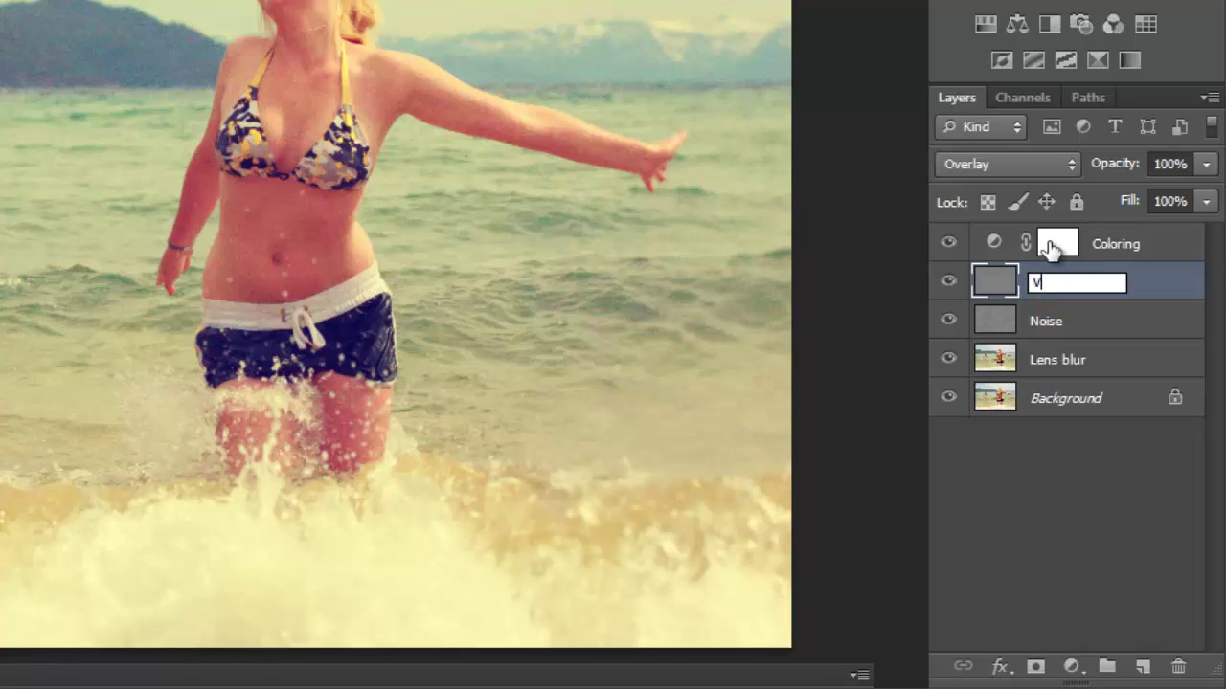
text(ignette)
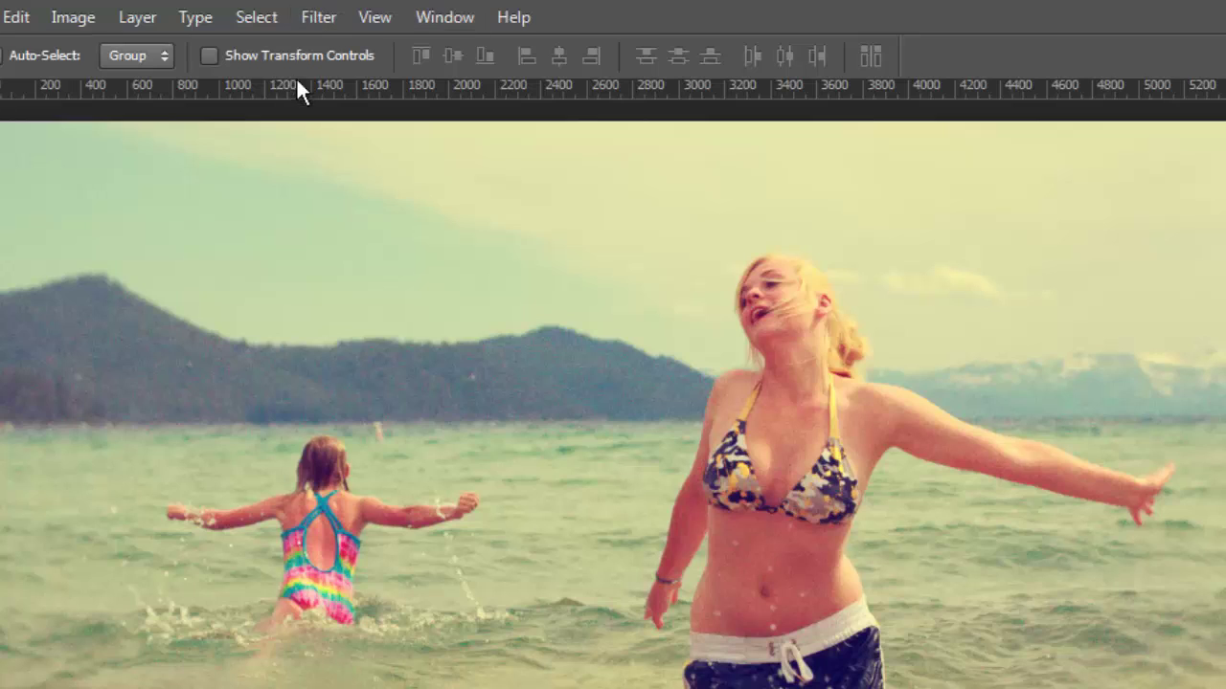
Darken the edges of the Vignette layer with a custom Lens Correction, using a vignette amount of -100
click(319, 17)
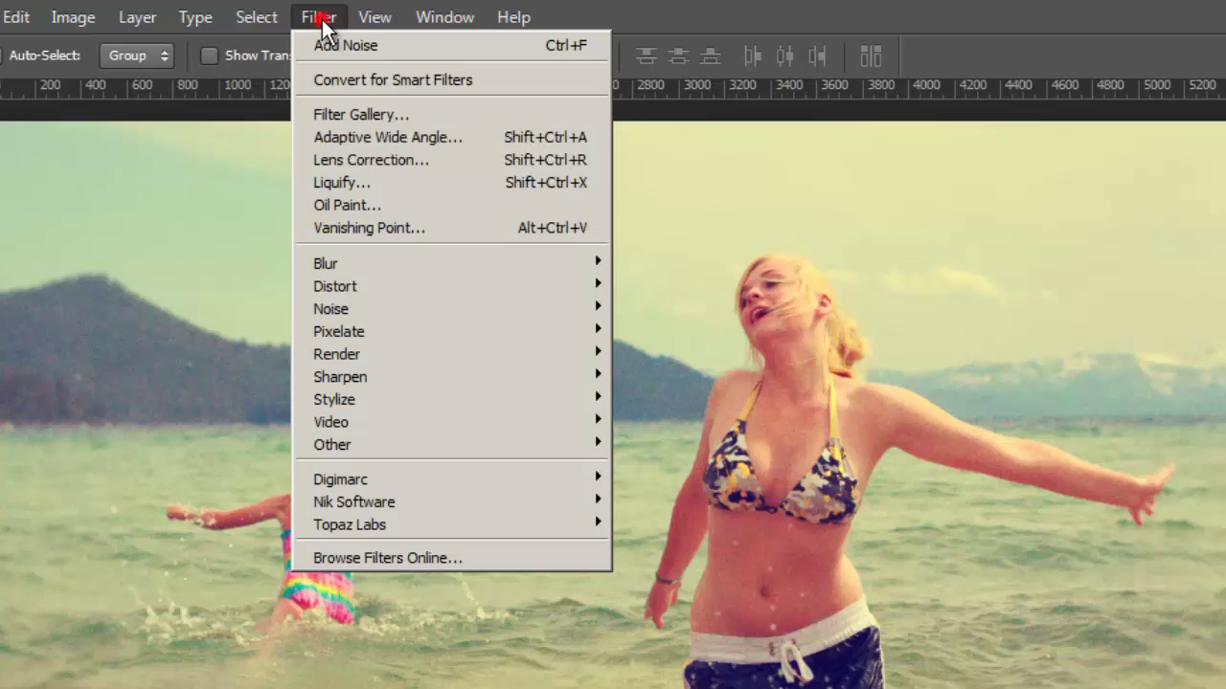
click(508, 158)
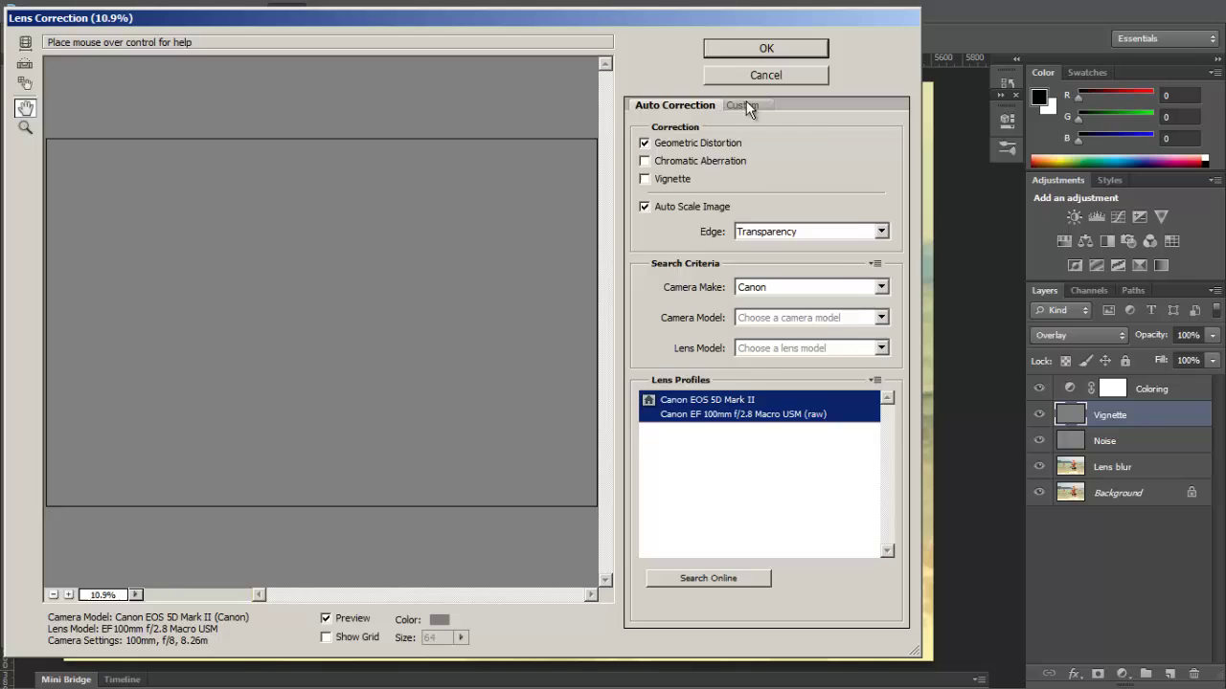
click(905, 137)
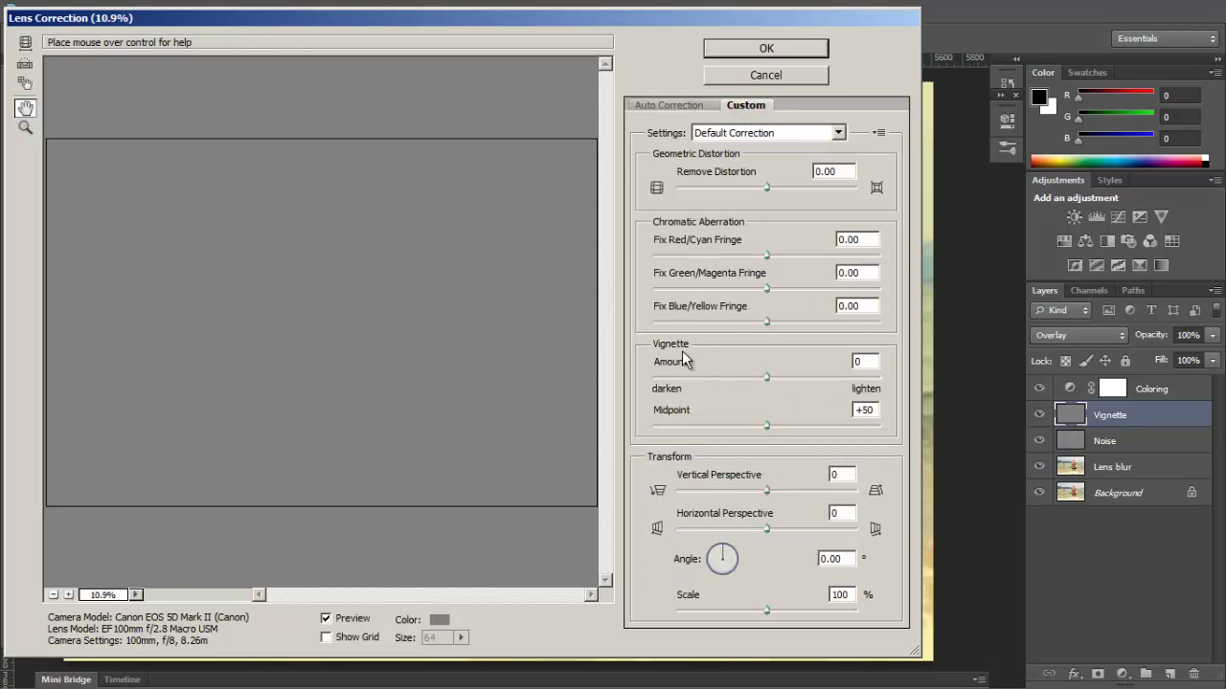
drag(766, 377, 588, 377)
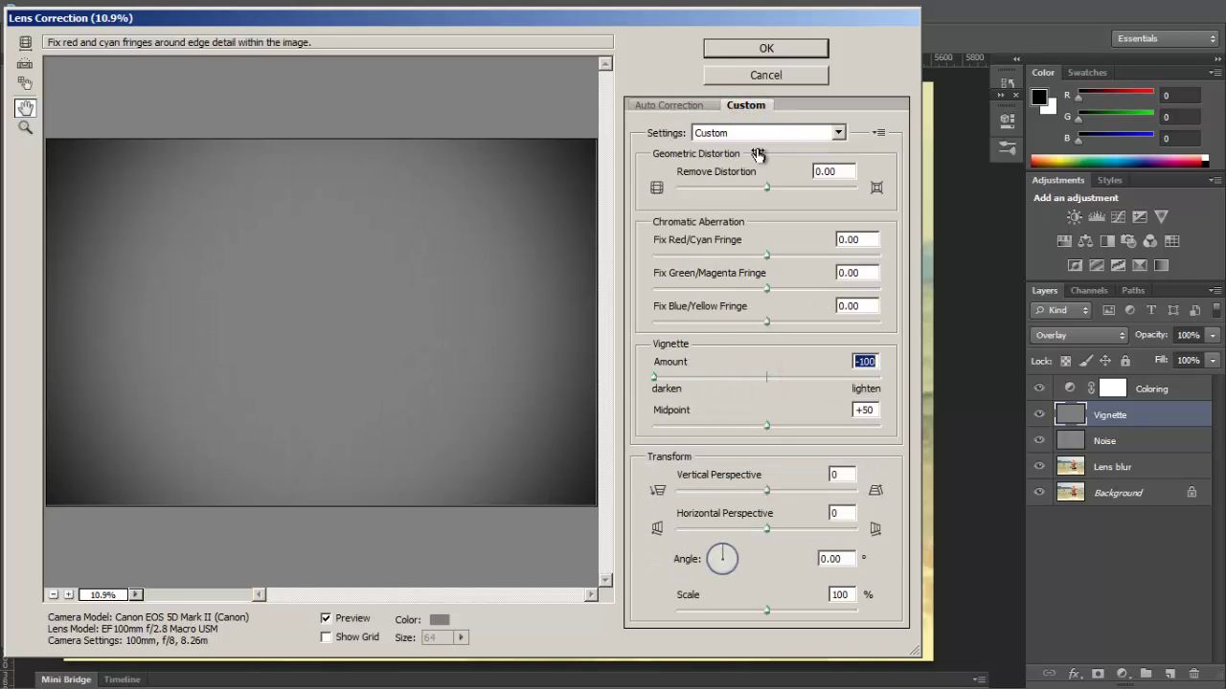
click(766, 48)
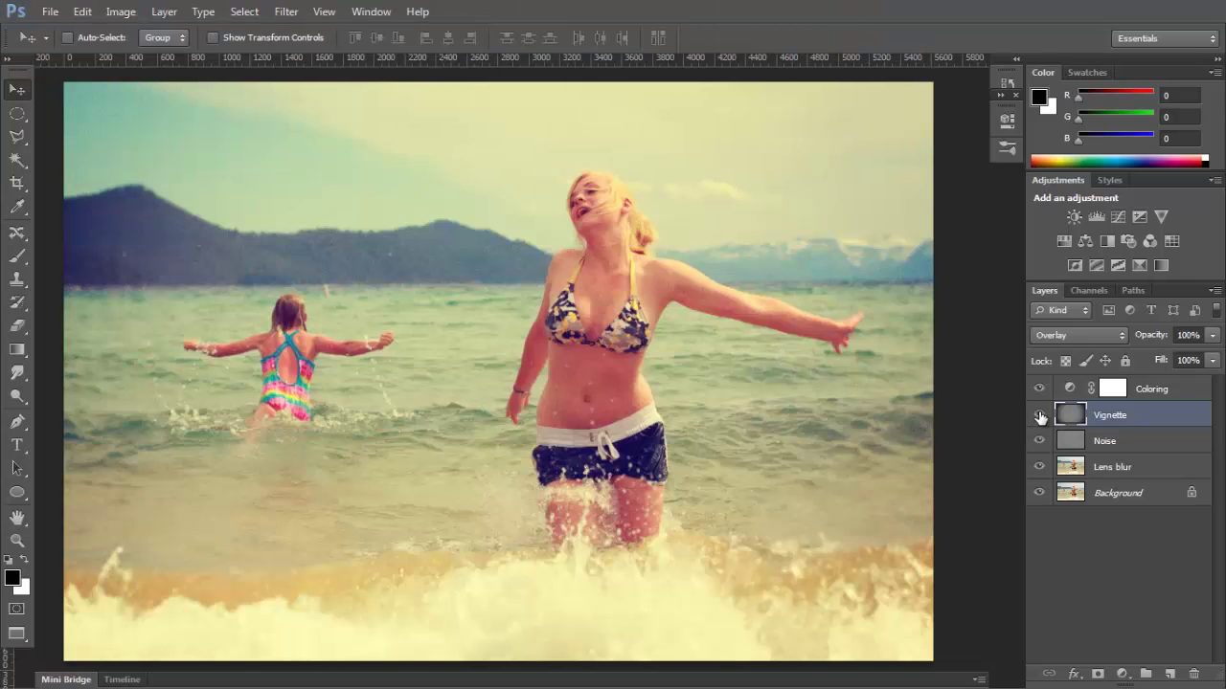
Compare the photo with and without the Vignette layer
click(1039, 414)
click(1038, 414)
click(1039, 415)
click(1039, 414)
click(1039, 414)
Duplicate the Vignette layer and put both vignette layers into a new group named Vignette
key(ctrl+j)
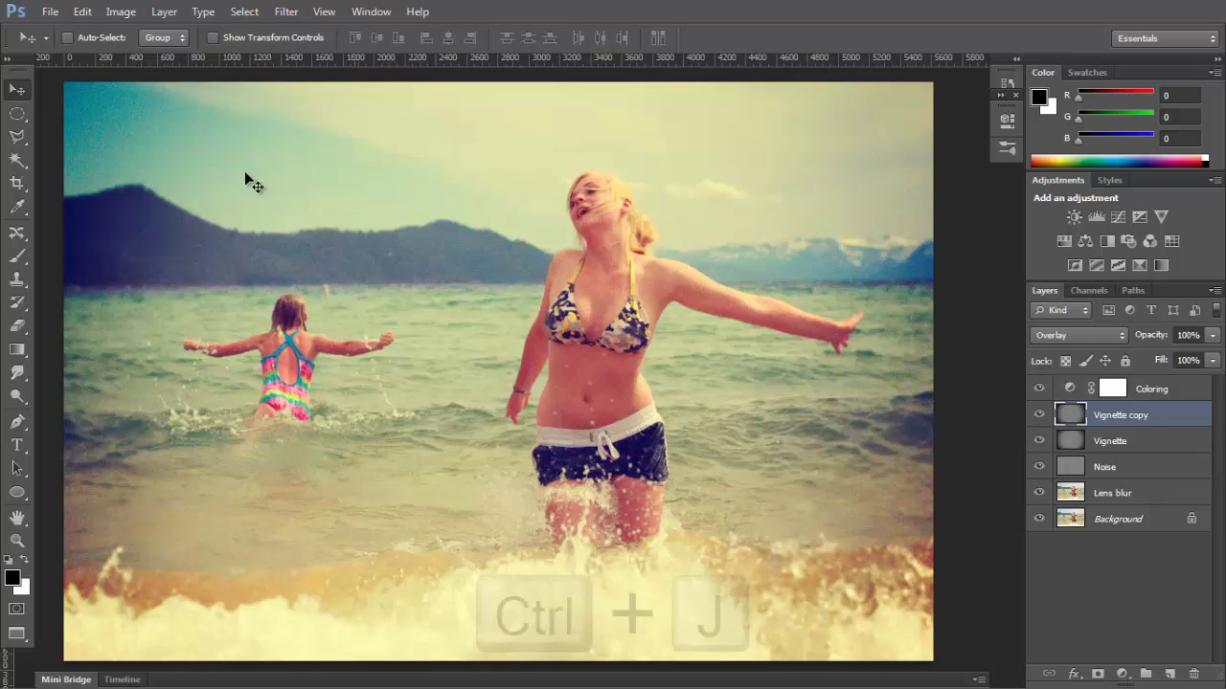
shift+click(1149, 441)
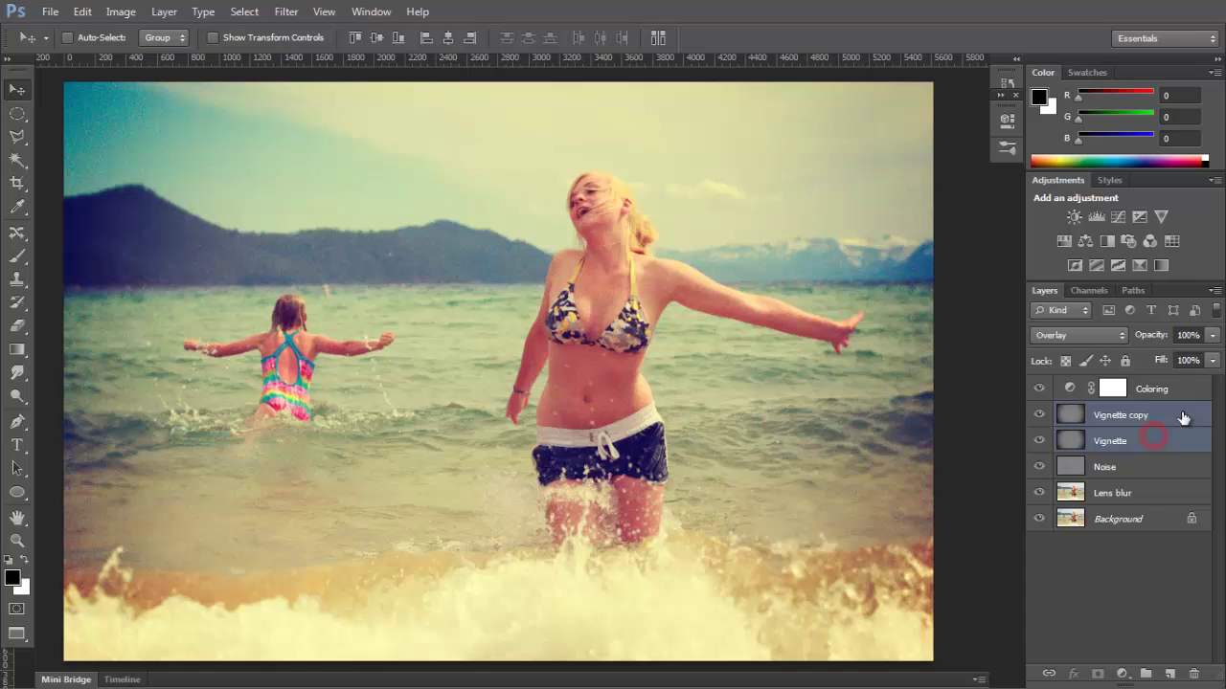
click(1215, 290)
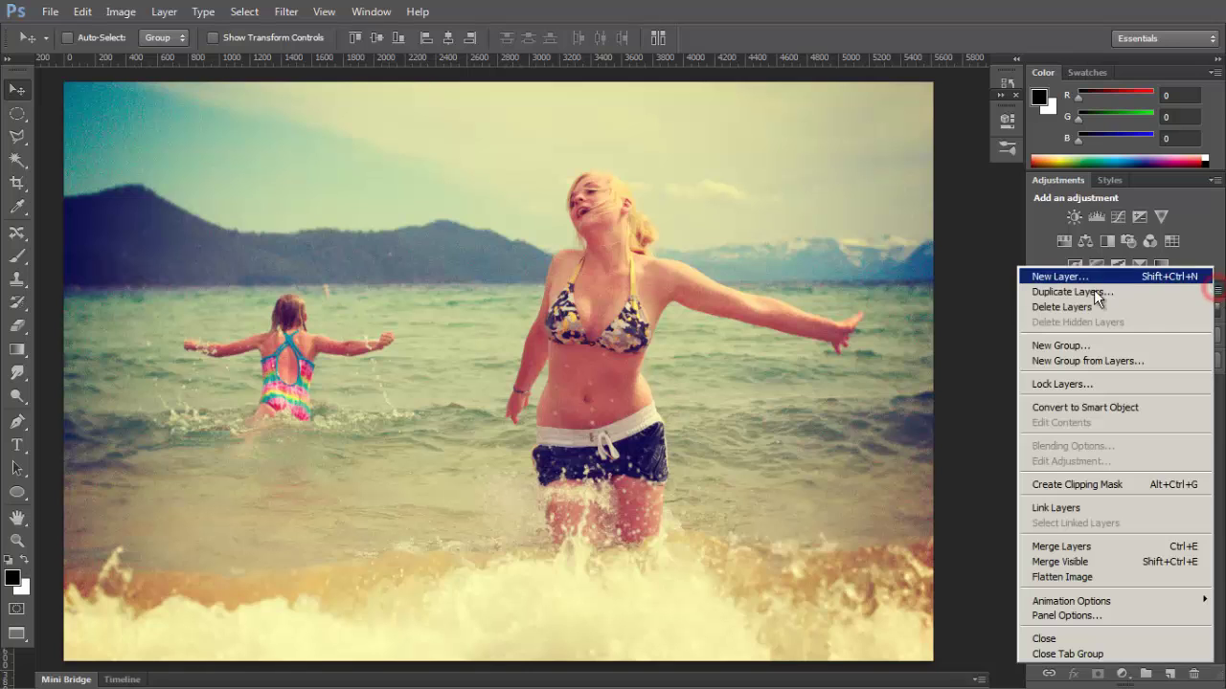
click(1082, 359)
text(Vigne)
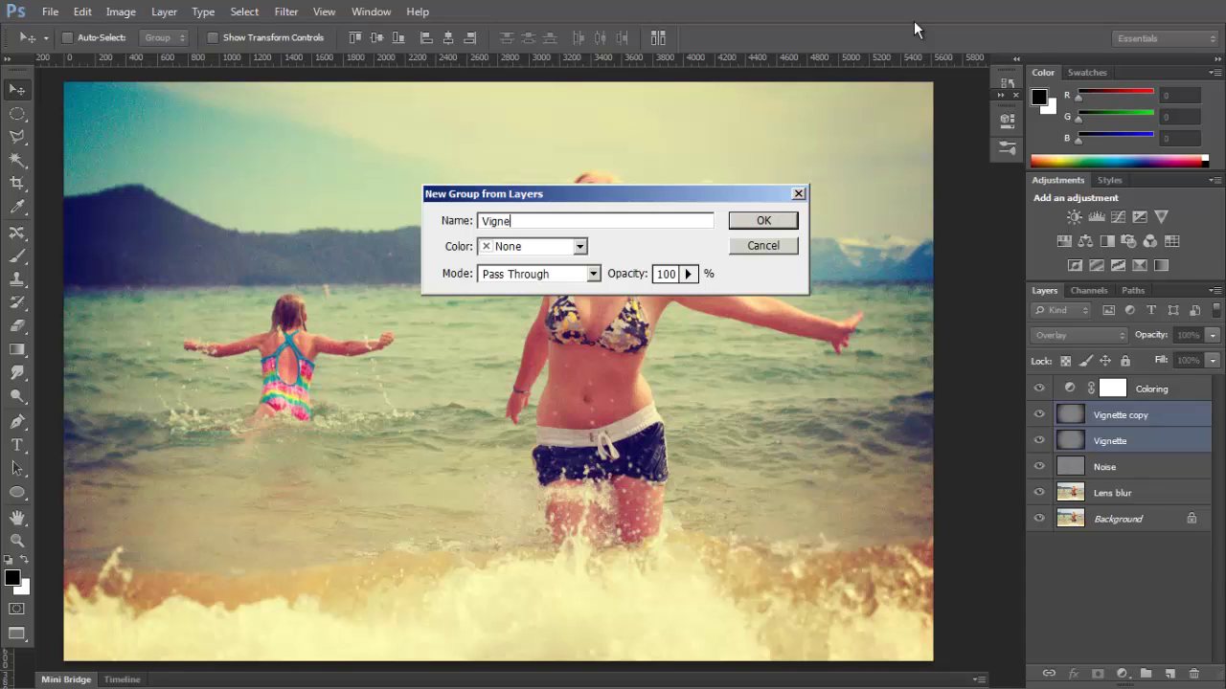
text(tte)
key(Return)
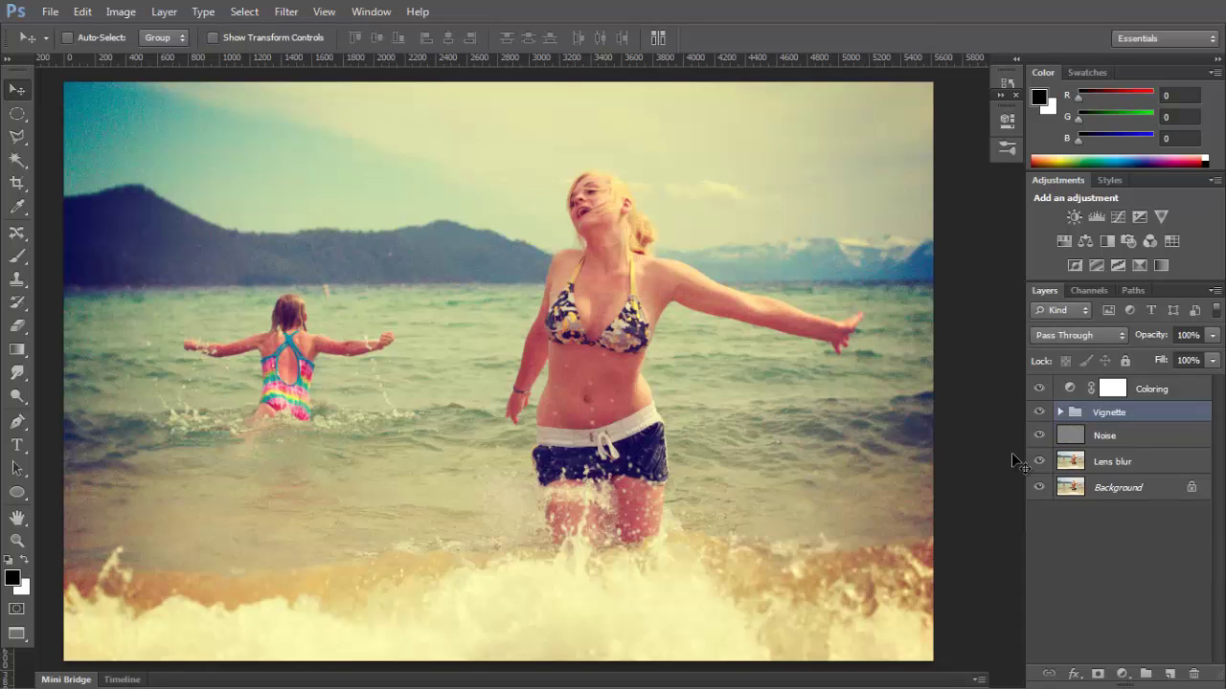
Compare the photo with and without the Vignette group
click(1040, 411)
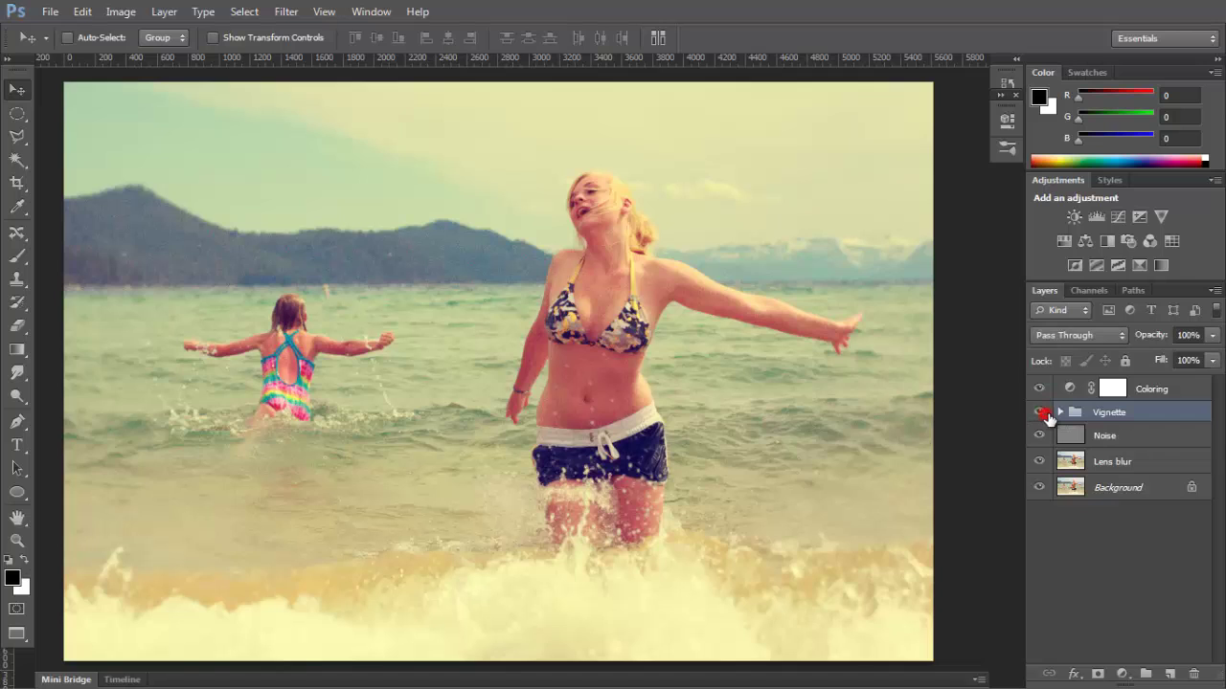
click(1046, 415)
click(1042, 411)
click(1041, 407)
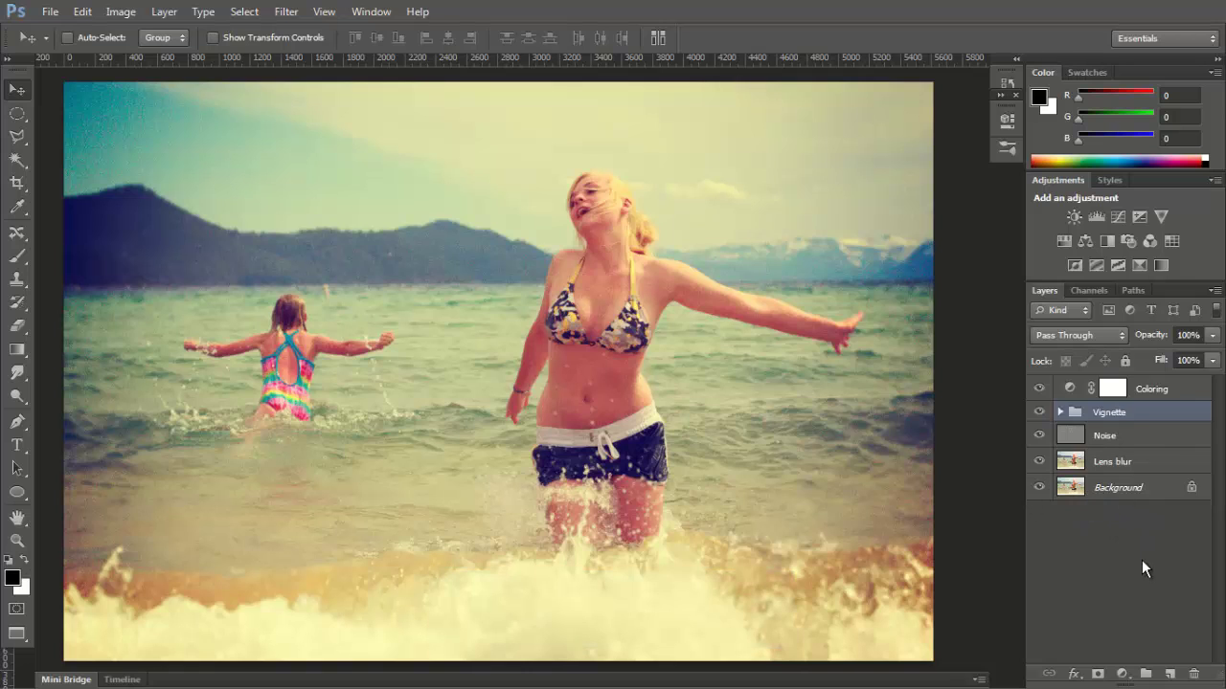
With the Vignette group active, set the Quick Mask color to indicate Selected Areas and enter Quick Mask mode
click(1113, 464)
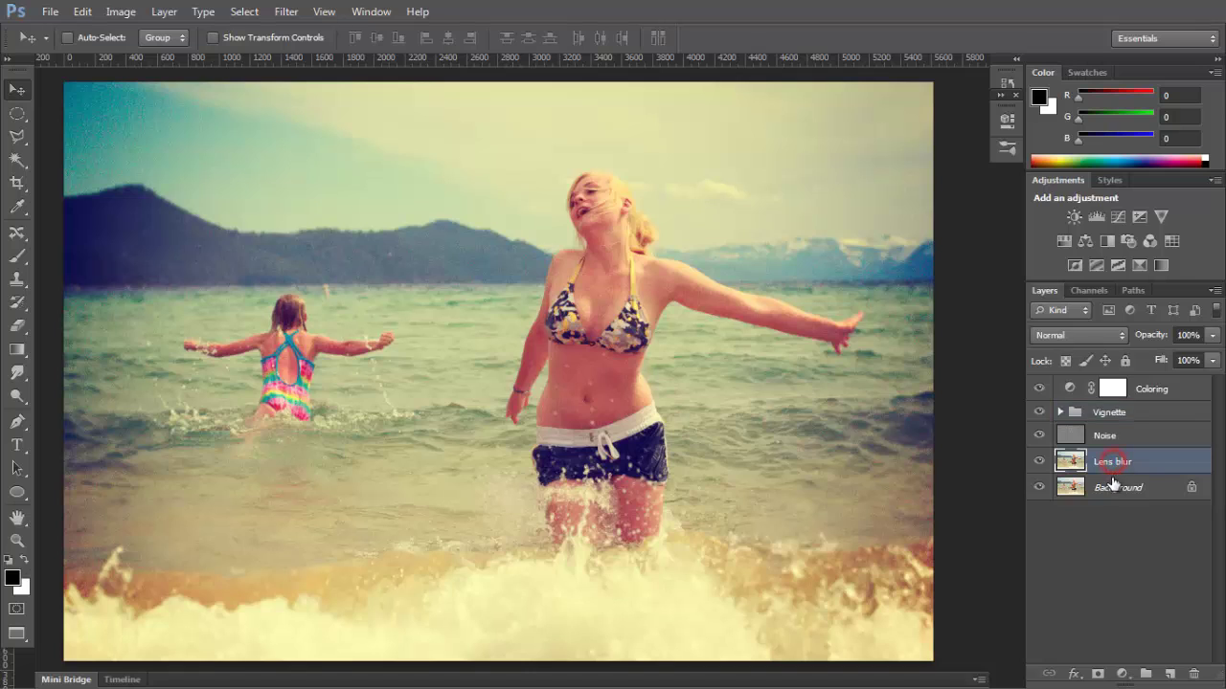
click(1132, 411)
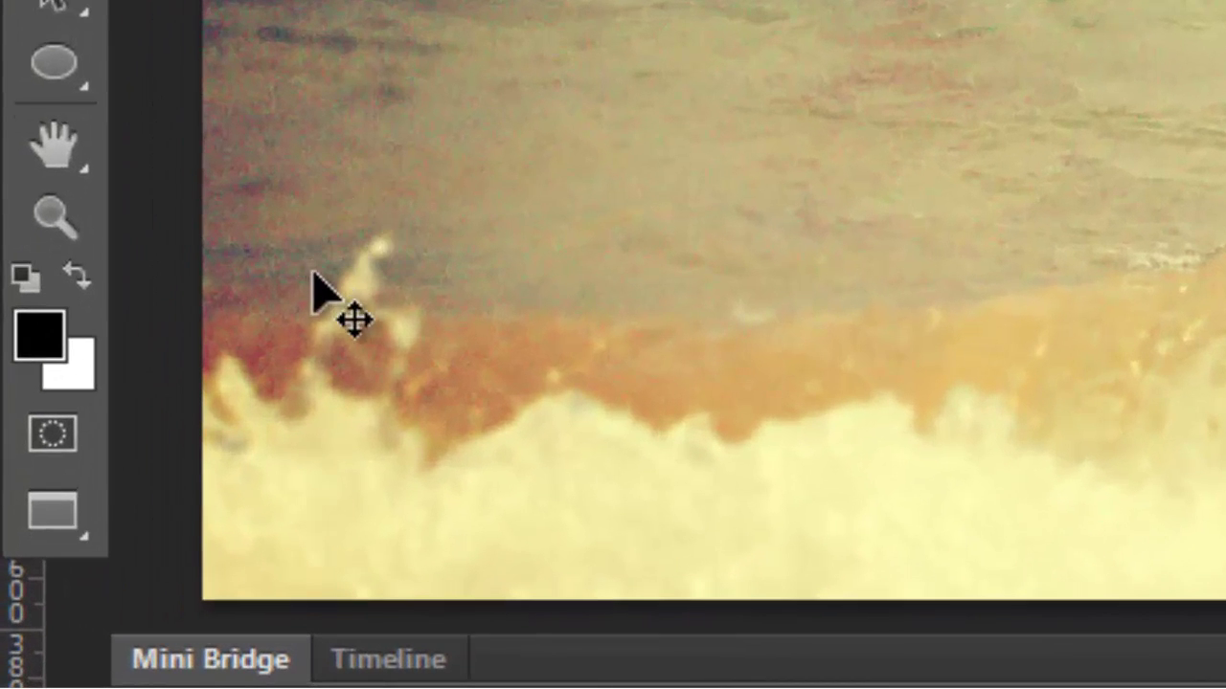
click(50, 436)
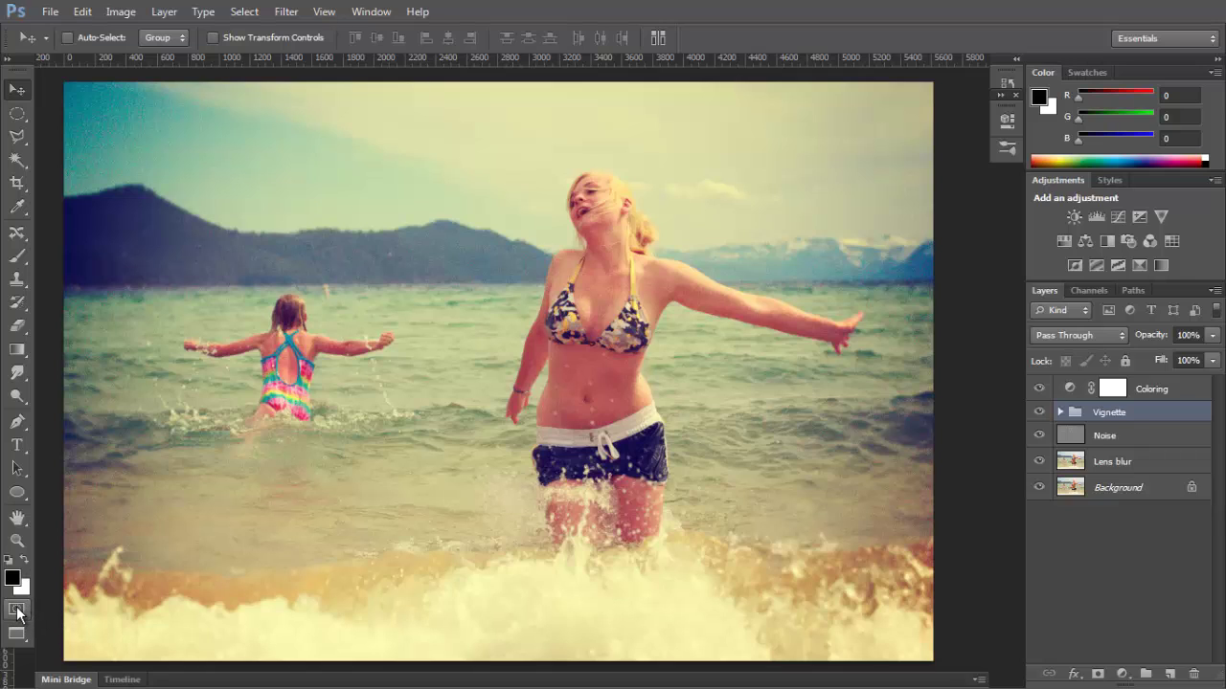
double_click(16, 611)
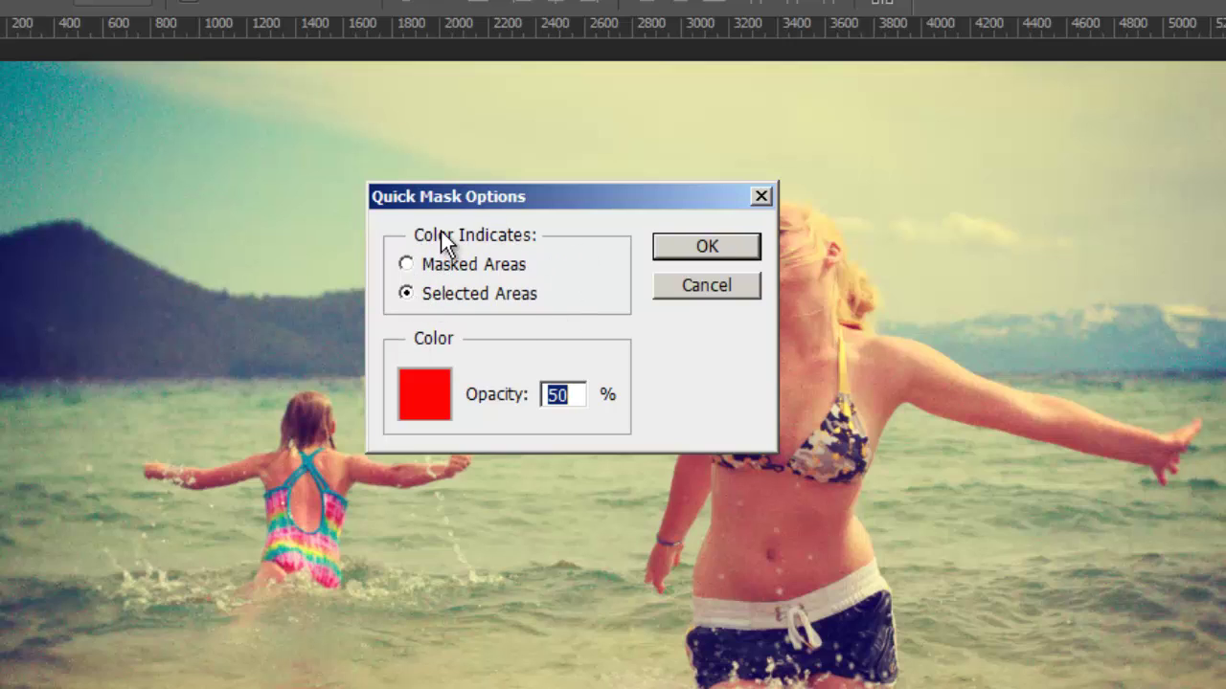
click(406, 294)
click(412, 266)
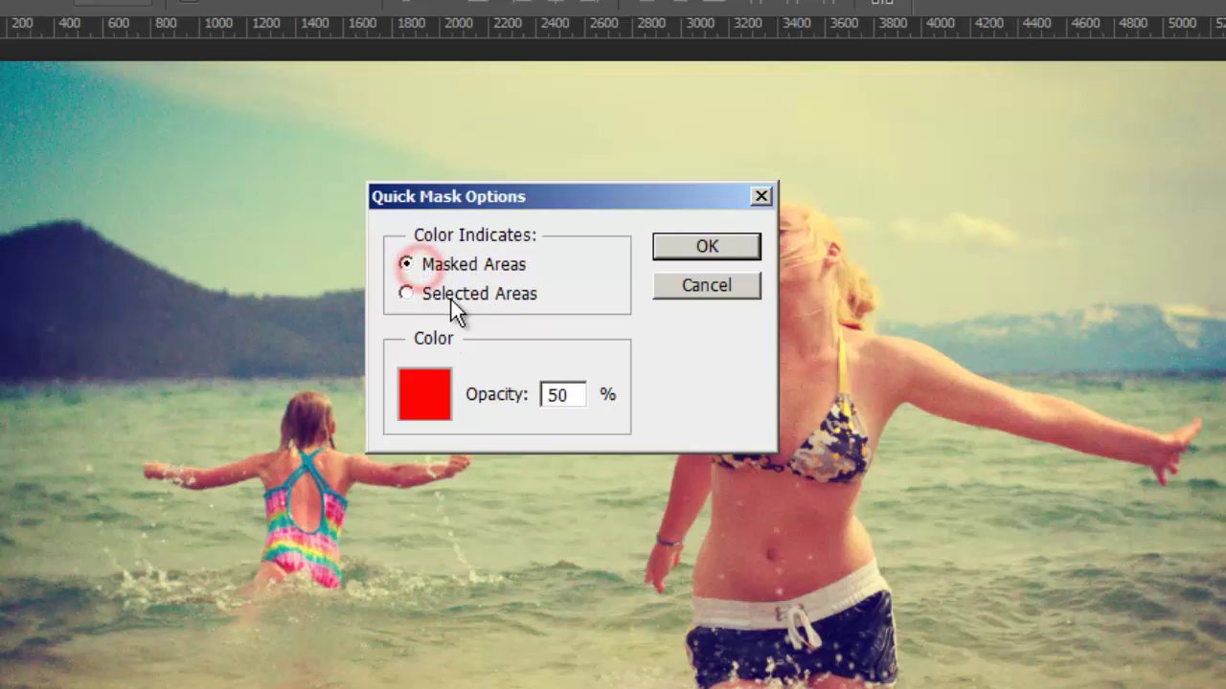
click(406, 294)
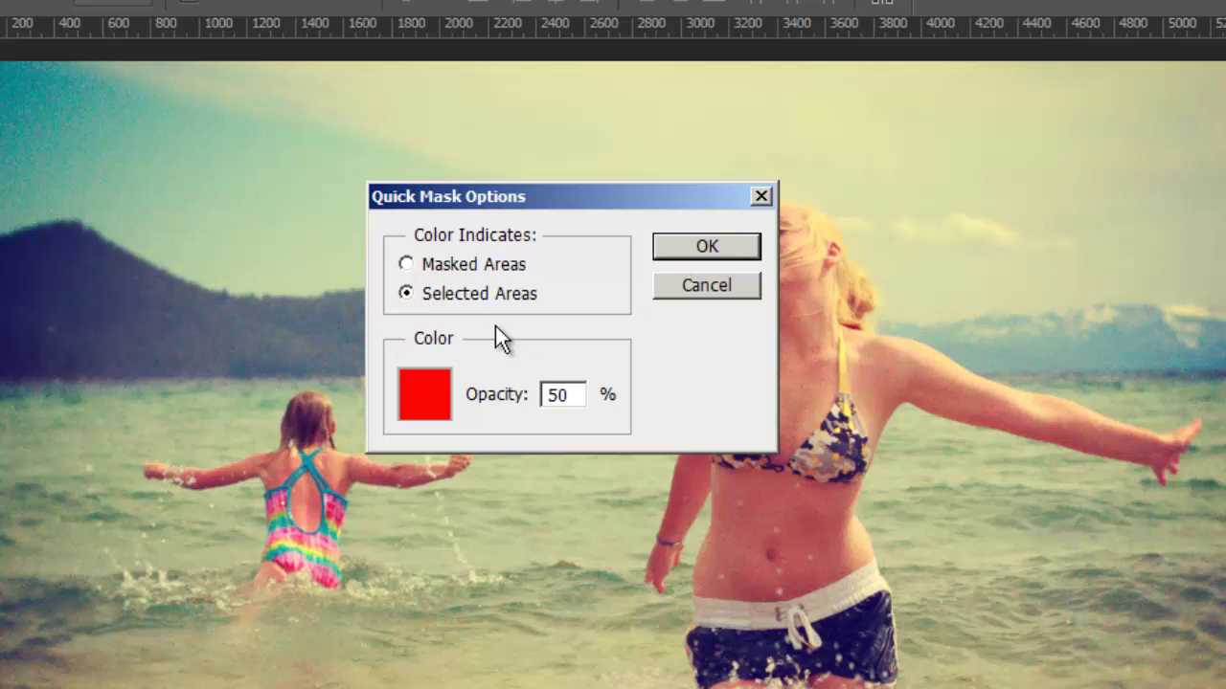
click(694, 252)
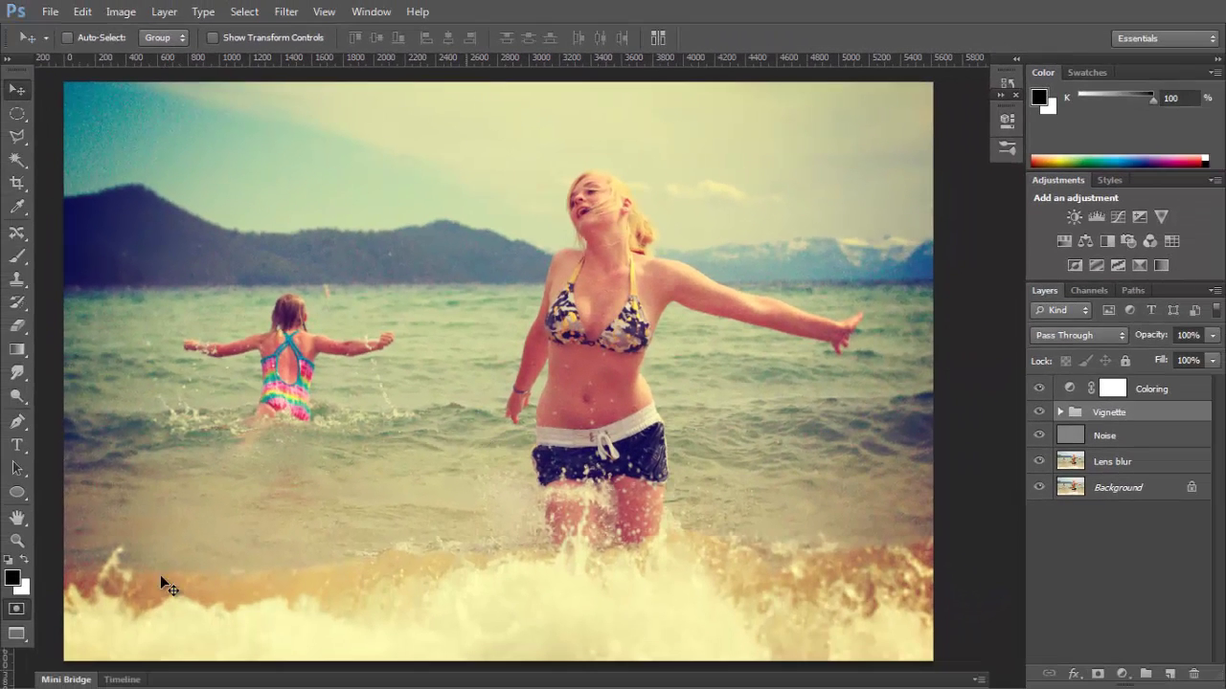
click(17, 610)
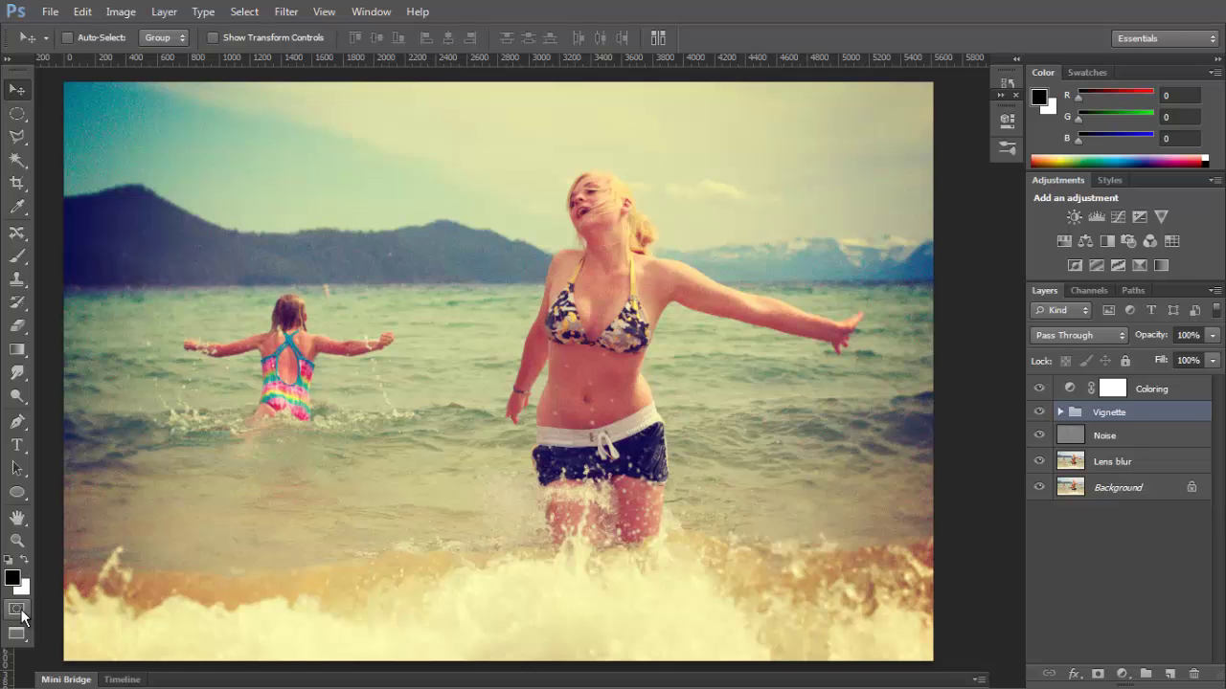
click(17, 610)
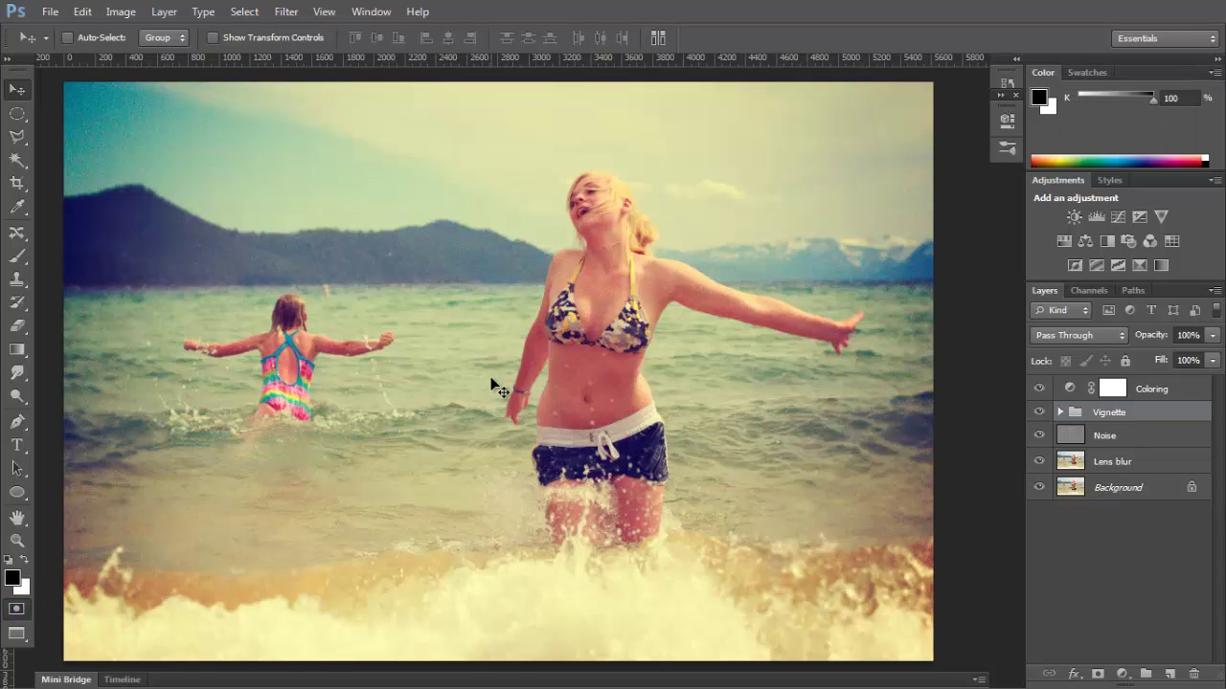
Choose the Brush tool and enlarge the brush to 5000 px, with the photo zoomed out for painting from outside its edges
key(ctrl+minus)
key(ctrl+minus)
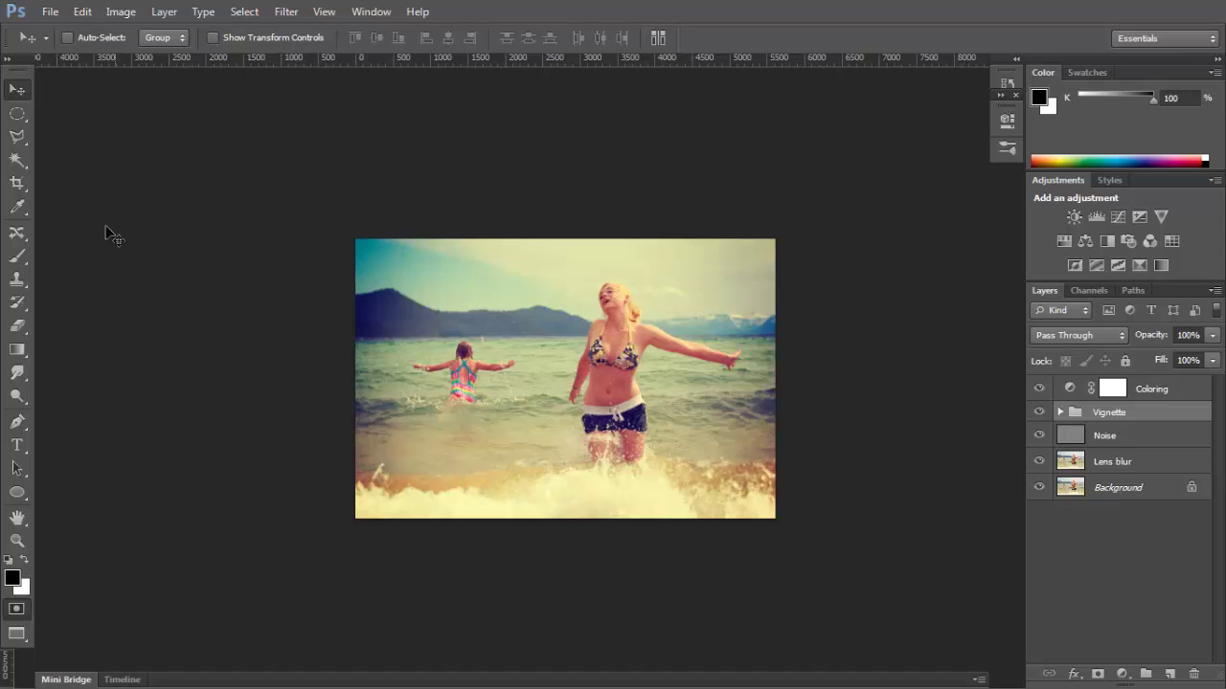
click(17, 255)
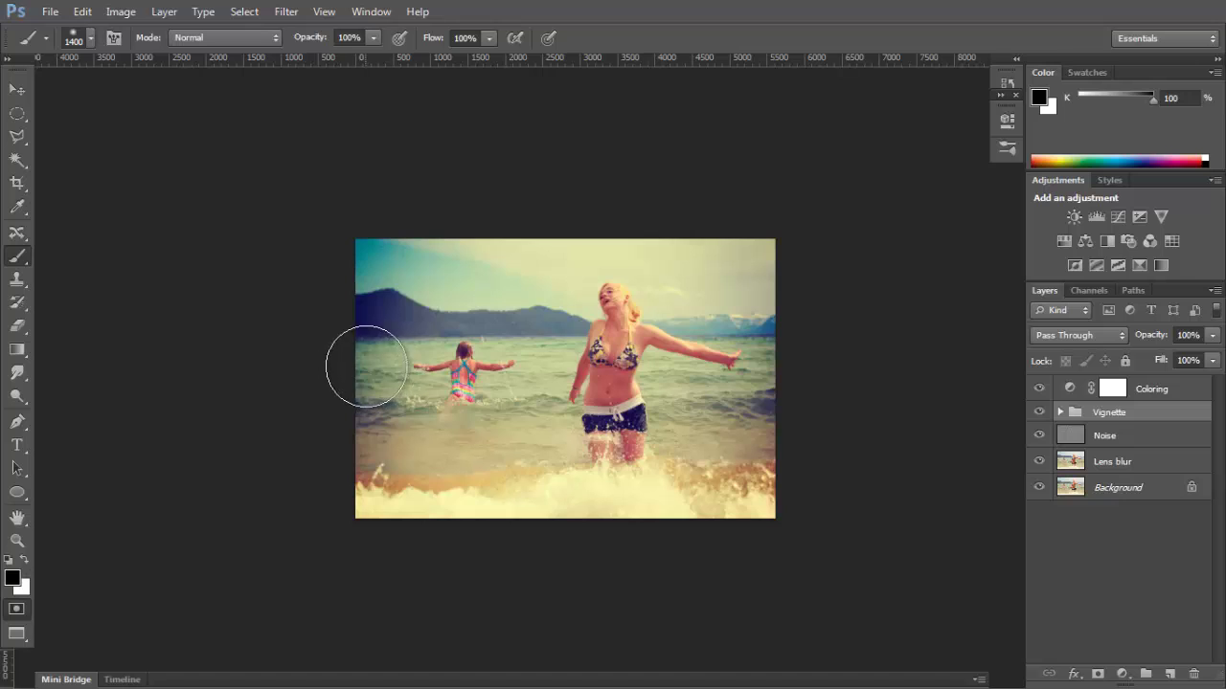
key(bracketright)
key(bracketright)
key(bracketright)
key(bracketright)
key(bracketright)
key(bracketright)
key(bracketright)
key(bracketright)
key(bracketright)
key(bracketright)
key(bracketright)
key(bracketright)
key(bracketright)
key(bracketright)
key(bracketright)
key(bracketright)
key(bracketright)
key(bracketright)
key(bracketright)
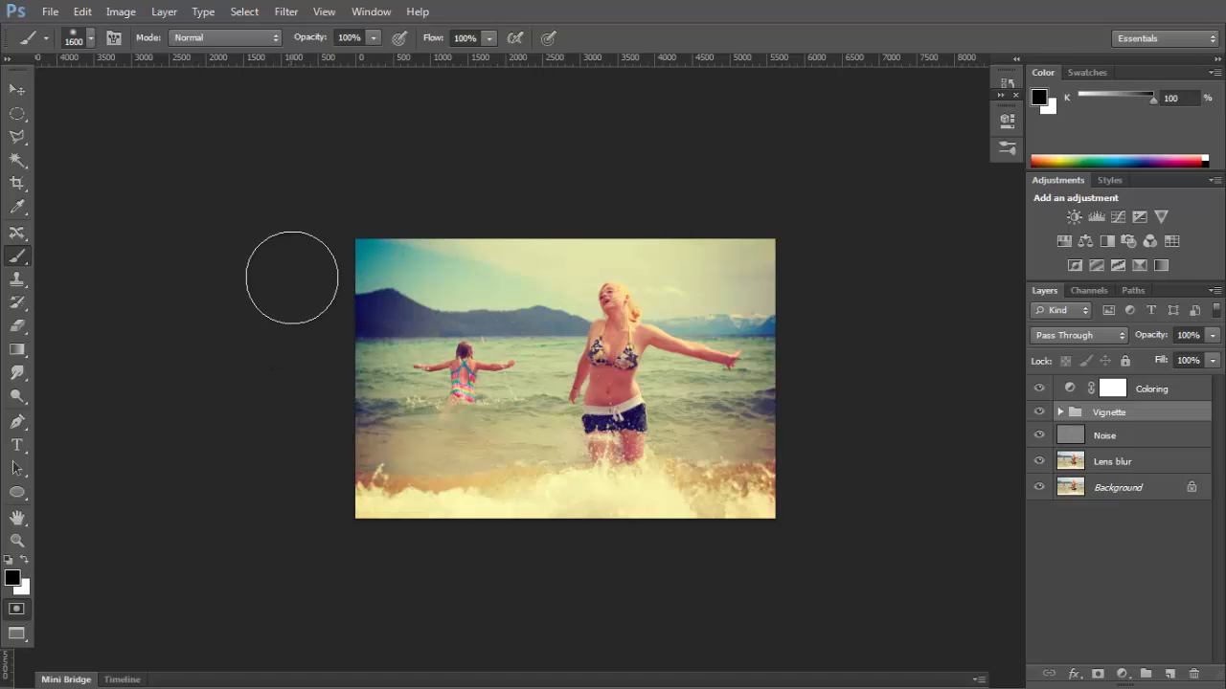
key(bracketright)
key(bracketright)
key(bracketright)
key(bracketright)
key(bracketright)
key(bracketright)
key(bracketright)
key(bracketright)
key(bracketright)
key(bracketright)
key(bracketright)
key(bracketright)
key(bracketright)
key(bracketright)
key(bracketright)
key(bracketright)
key(bracketright)
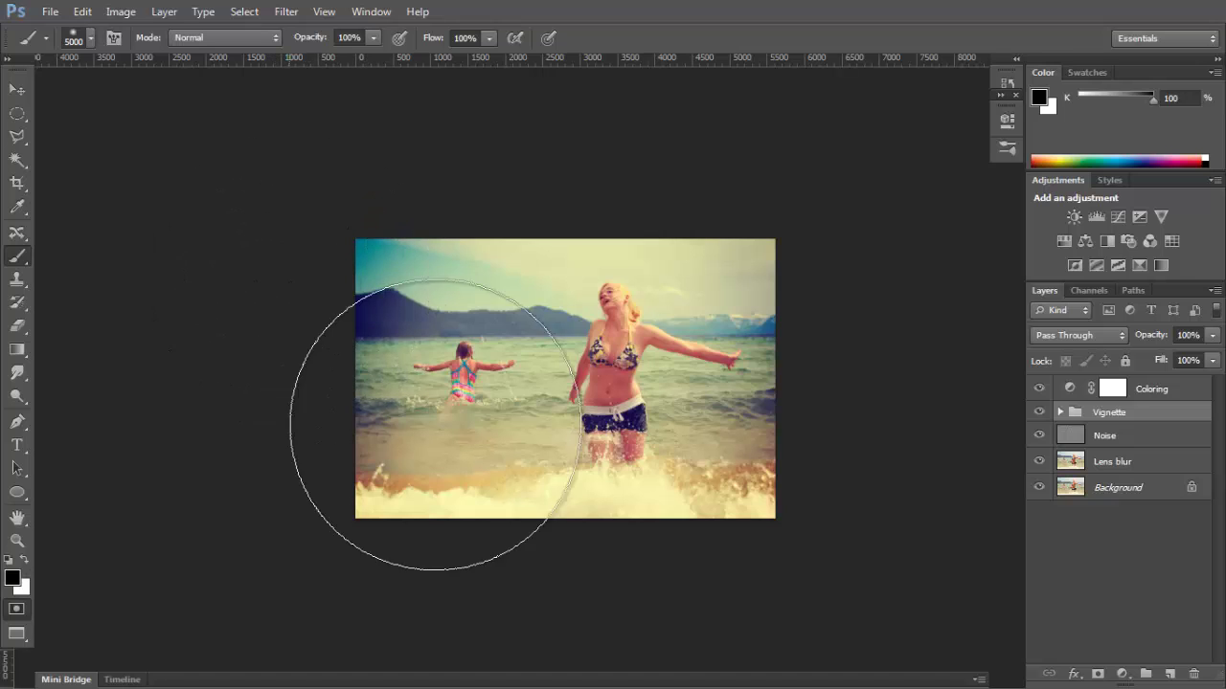
click(88, 37)
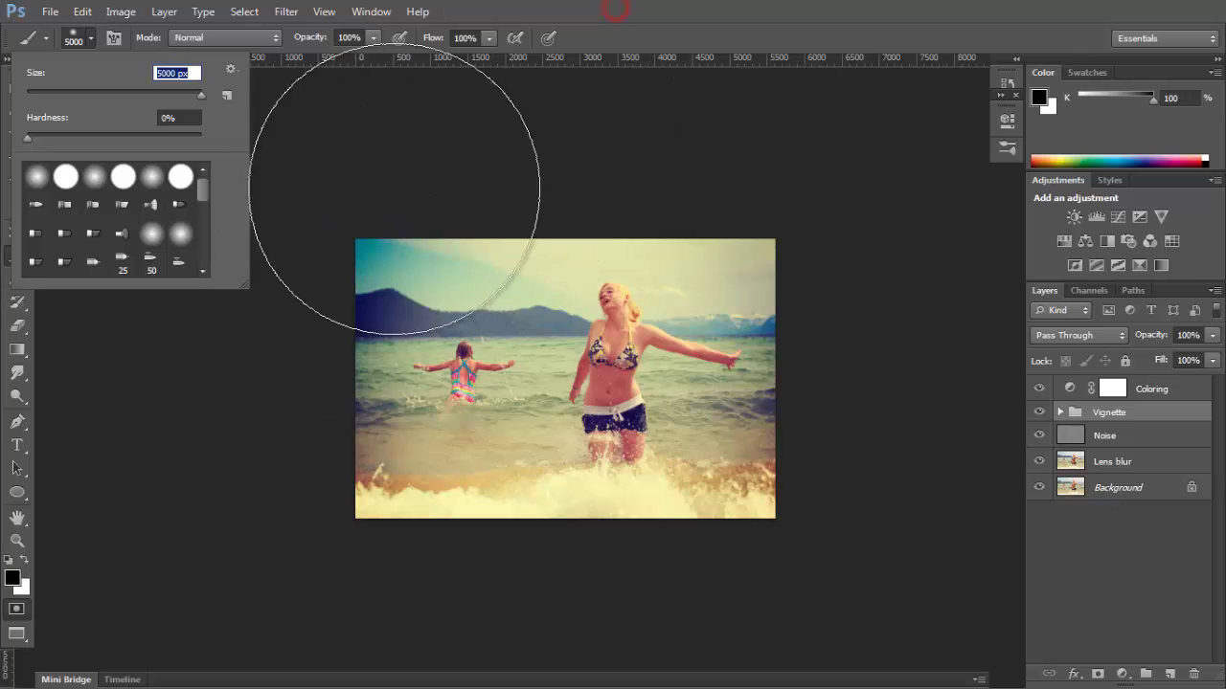
click(89, 36)
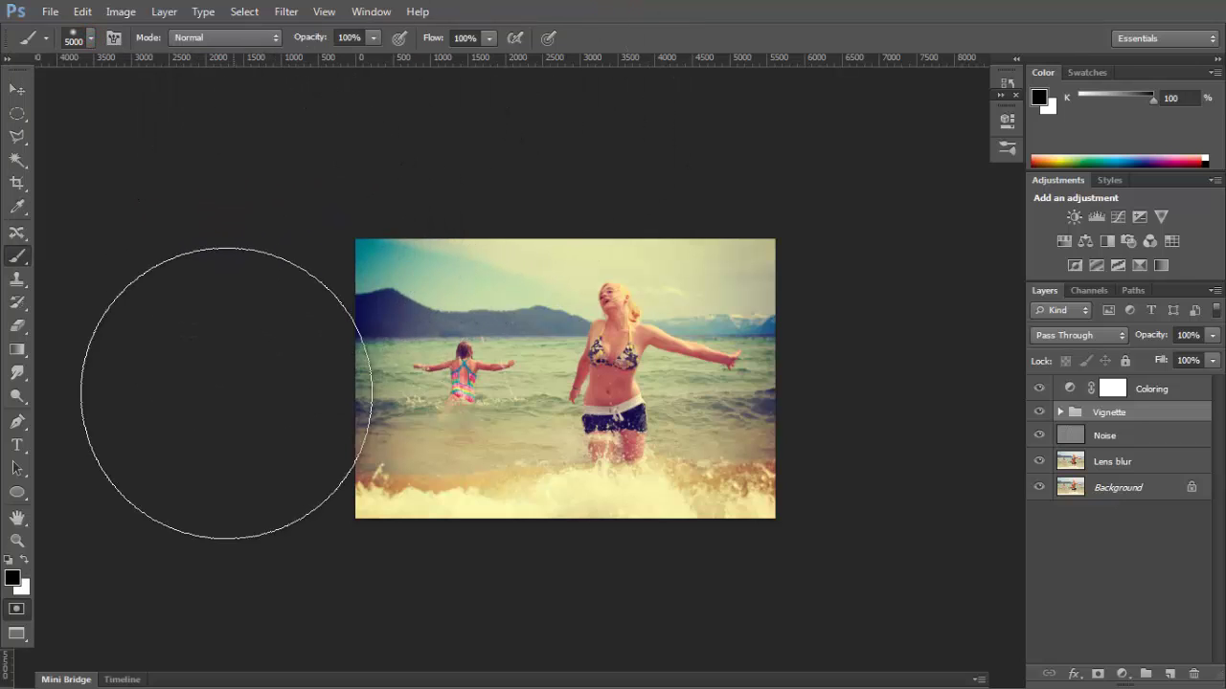
Paint the Quick Mask over the photo's upper-left corner and right edge with the large soft brush, and convert it to a selection
click(265, 205)
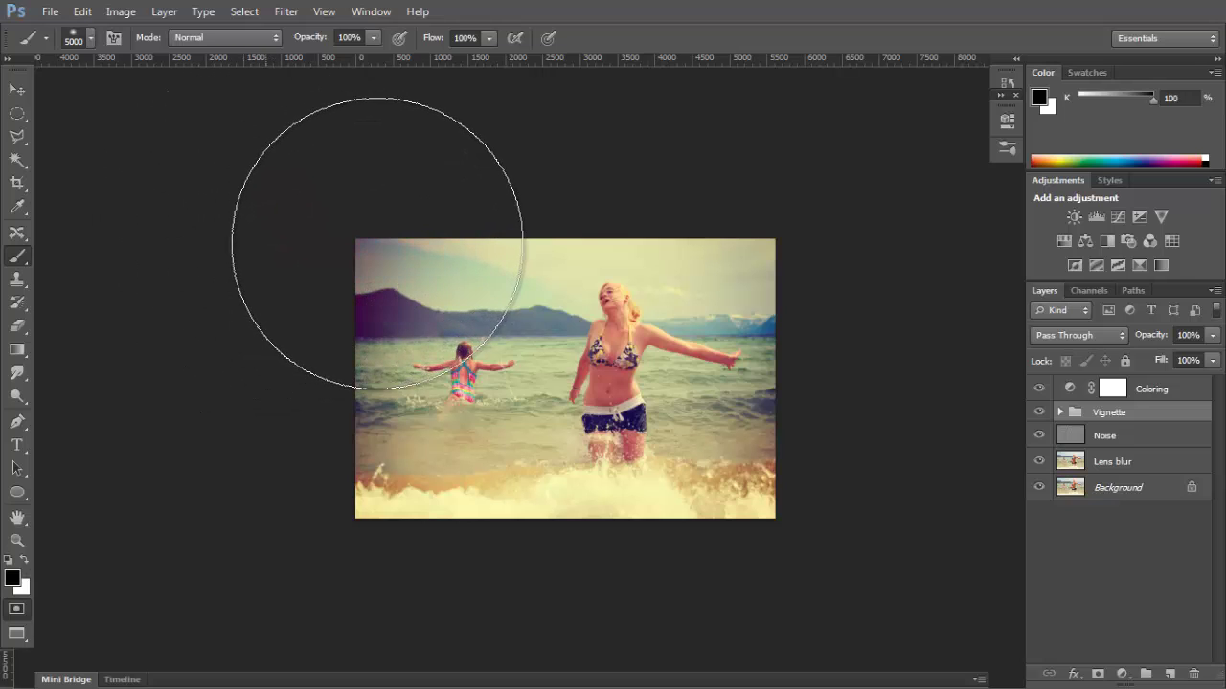
click(348, 208)
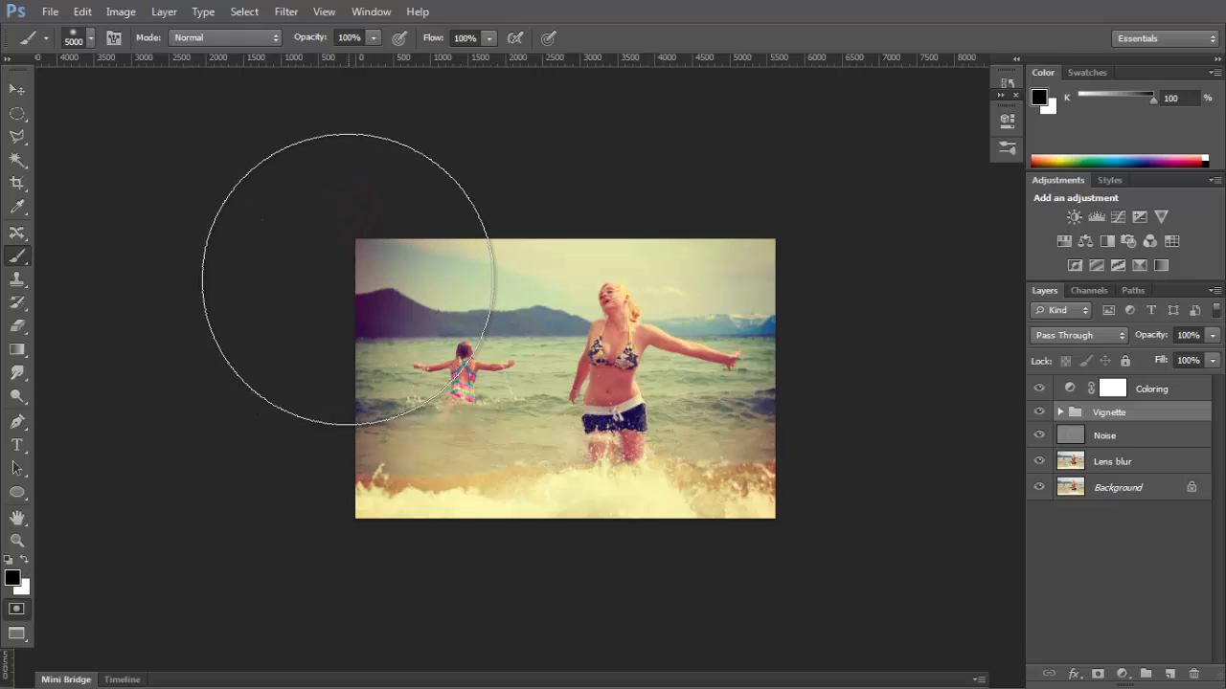
click(359, 262)
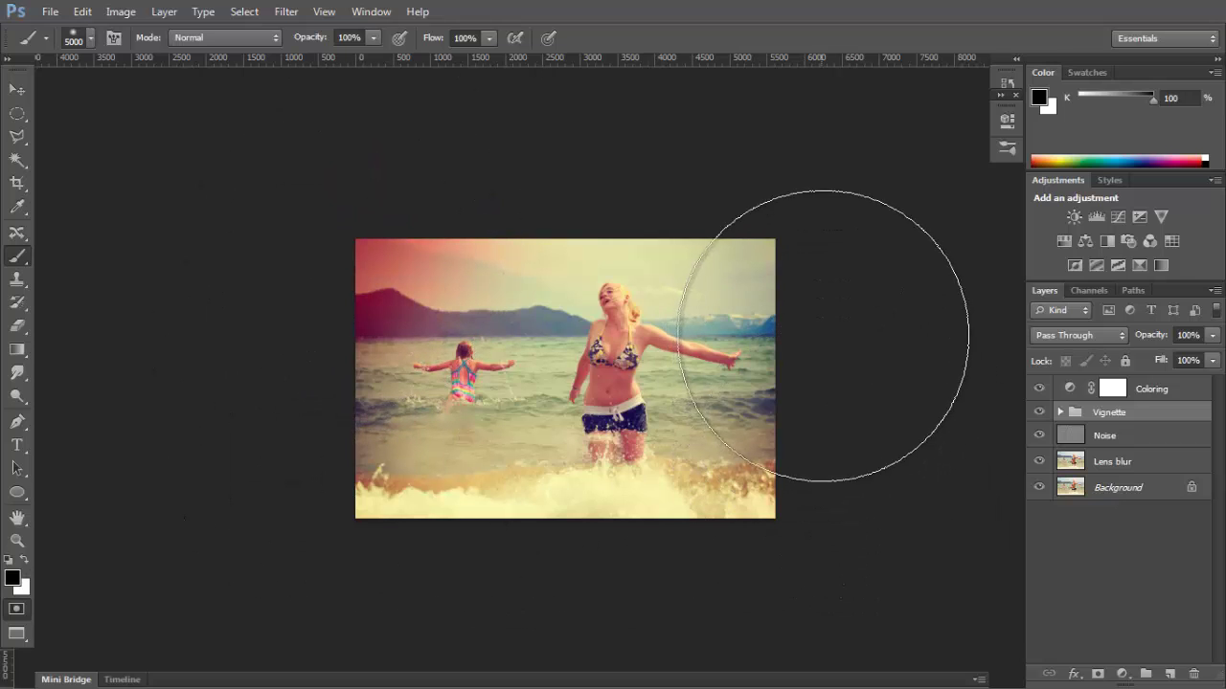
click(835, 289)
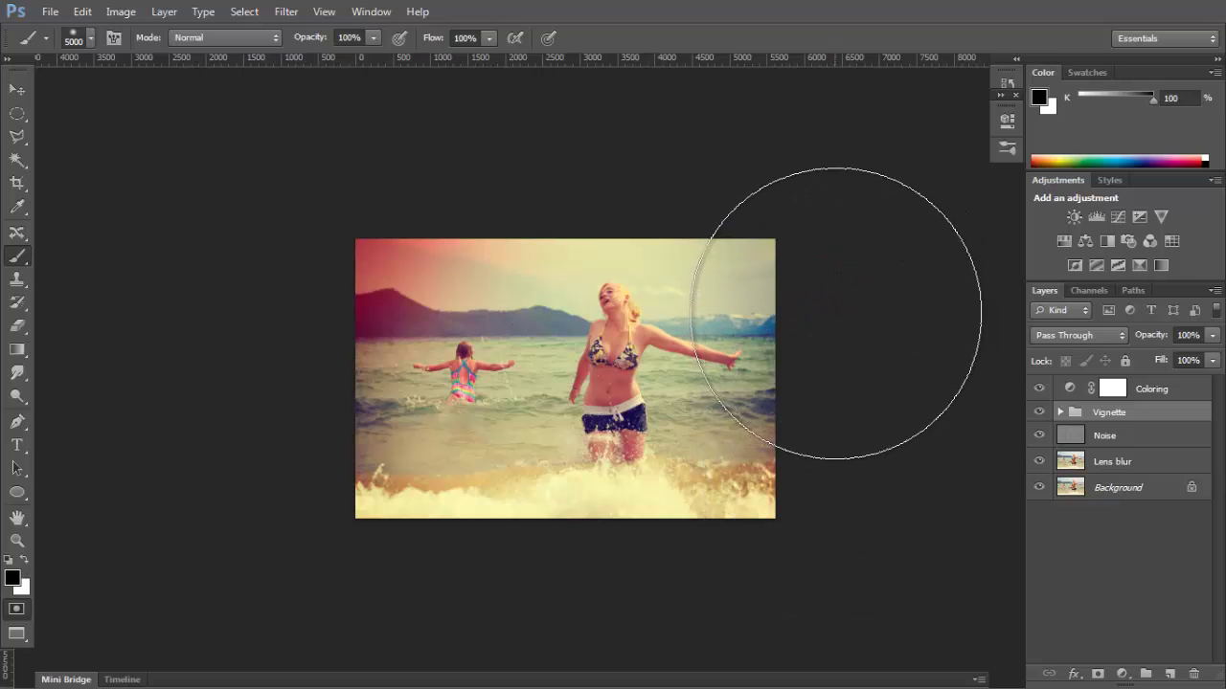
click(831, 304)
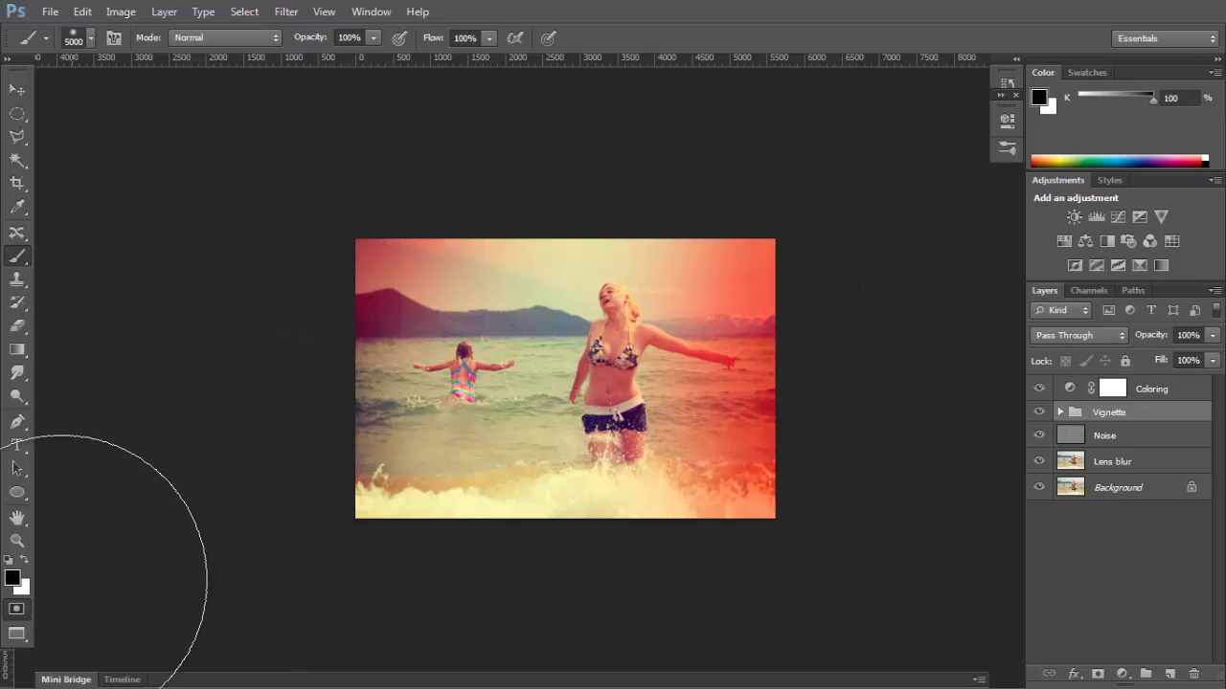
click(17, 609)
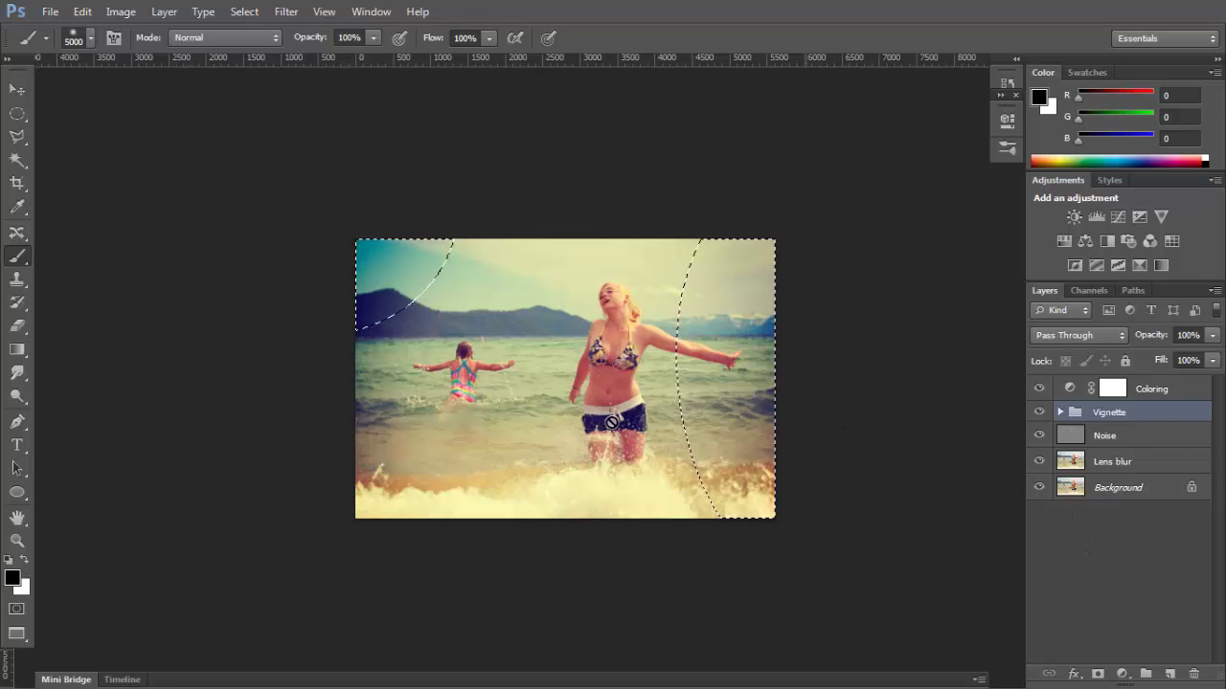
Check which areas the Quick Mask color indicates, cancel the options and return to the selection
double_click(16, 609)
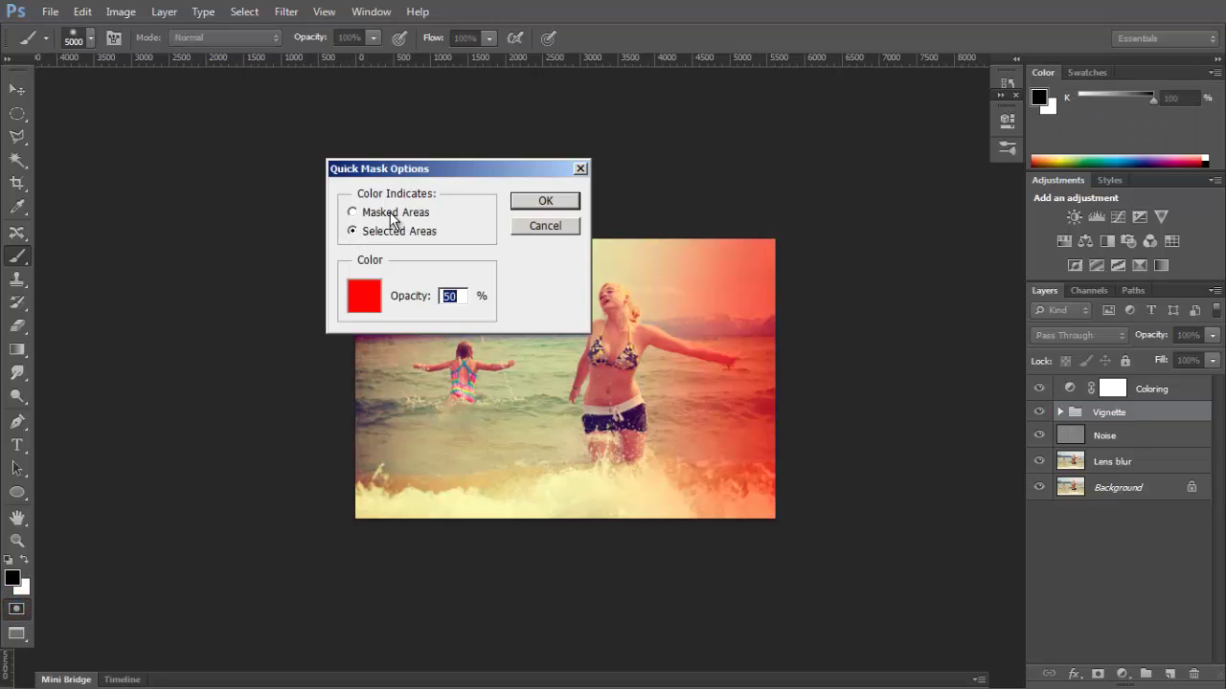
click(541, 228)
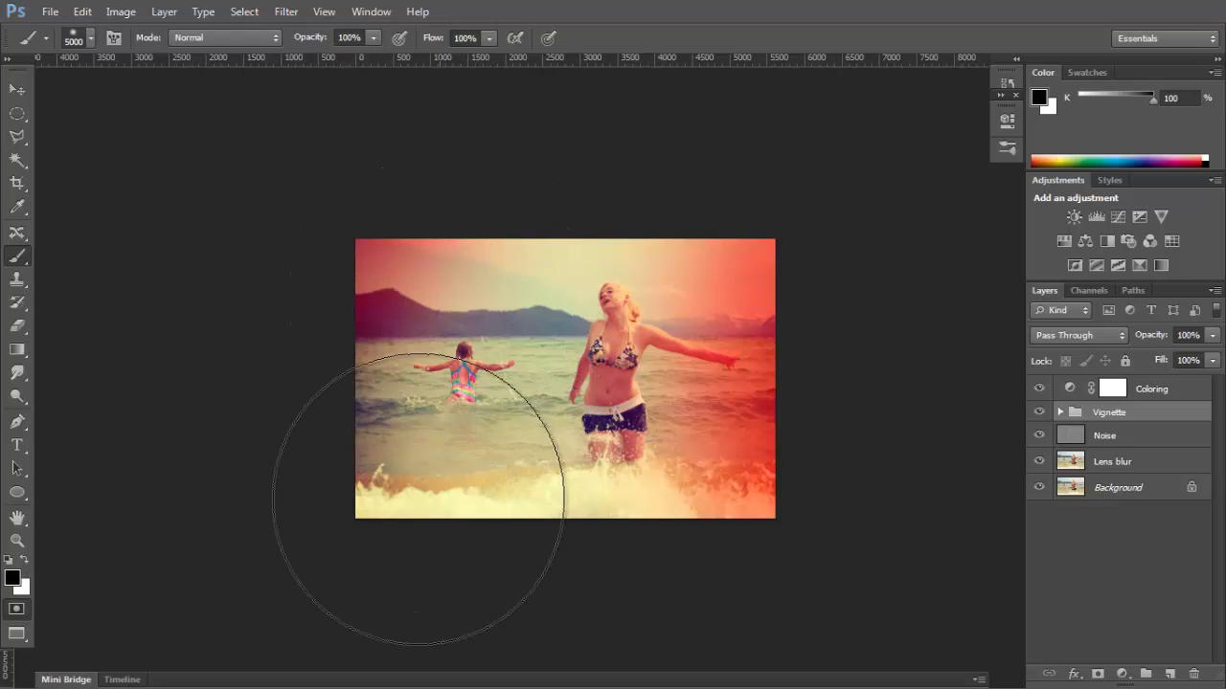
key(q)
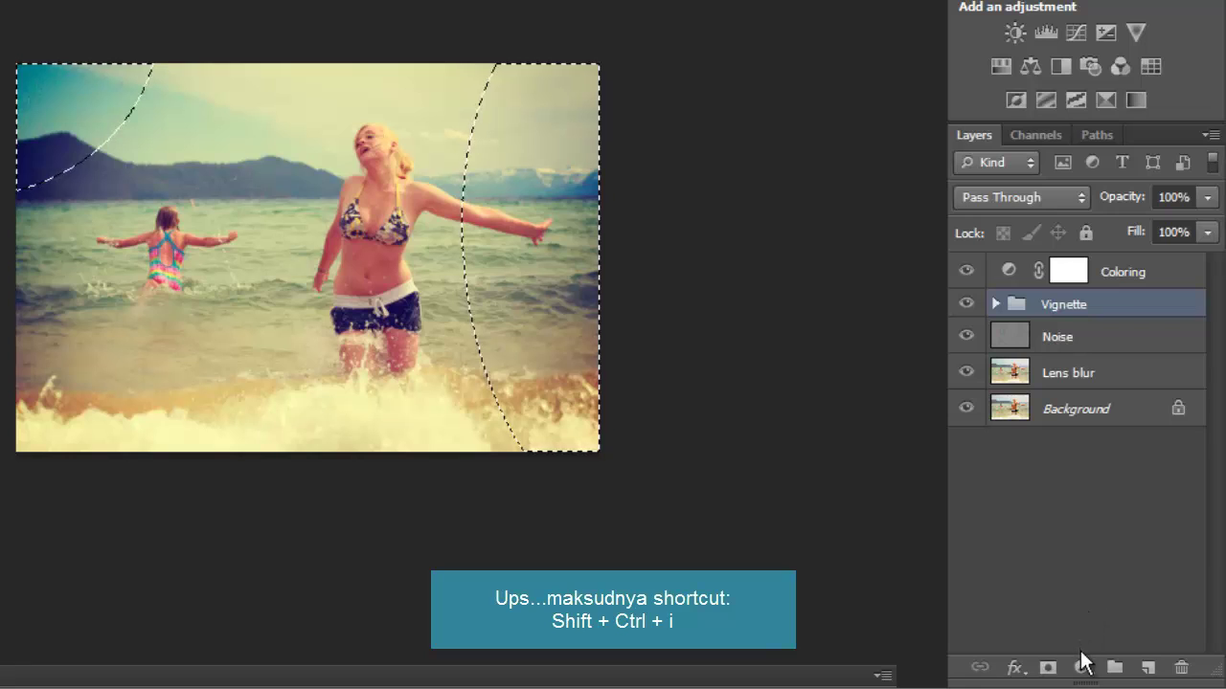
Add a Curves adjustment layer masked by the selection above the Vignette group and raise its Red channel curve strongly
click(1082, 666)
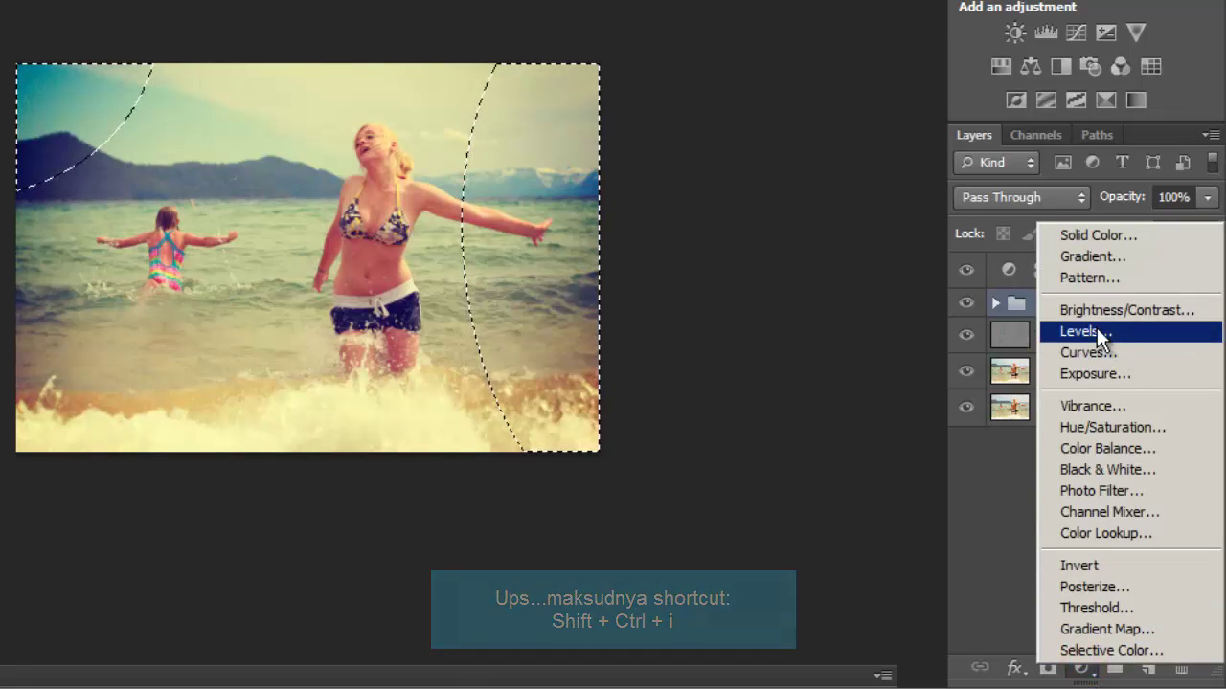
click(1108, 355)
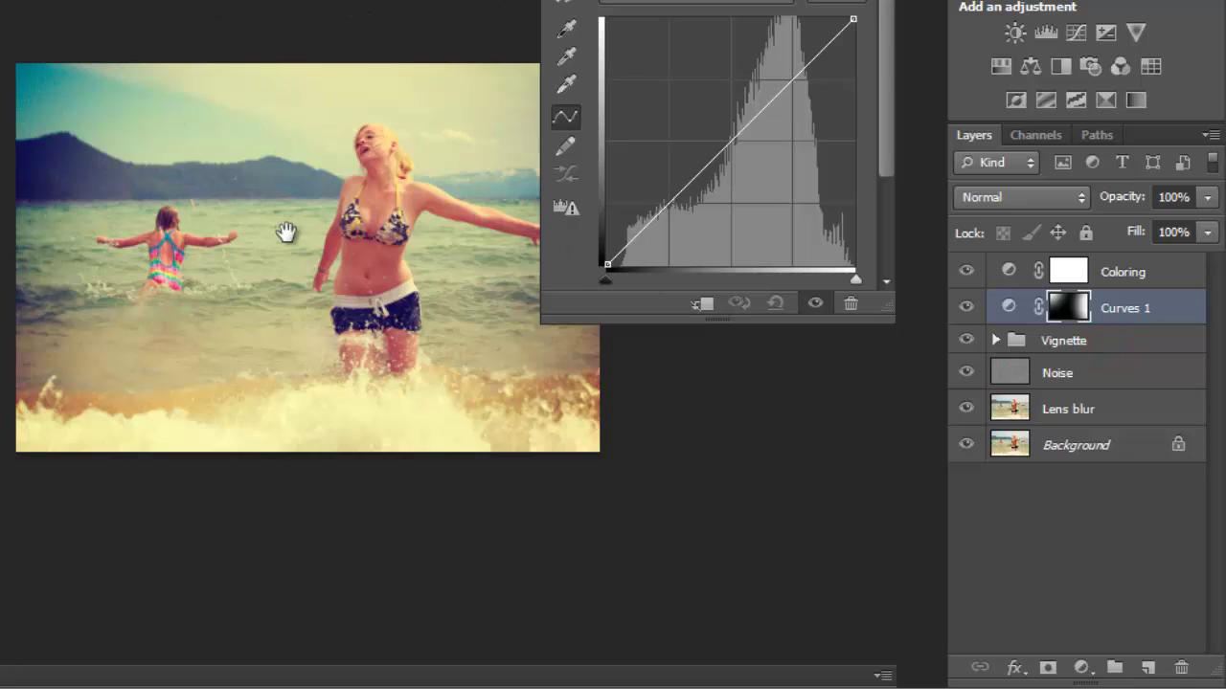
drag(281, 232, 24, 164)
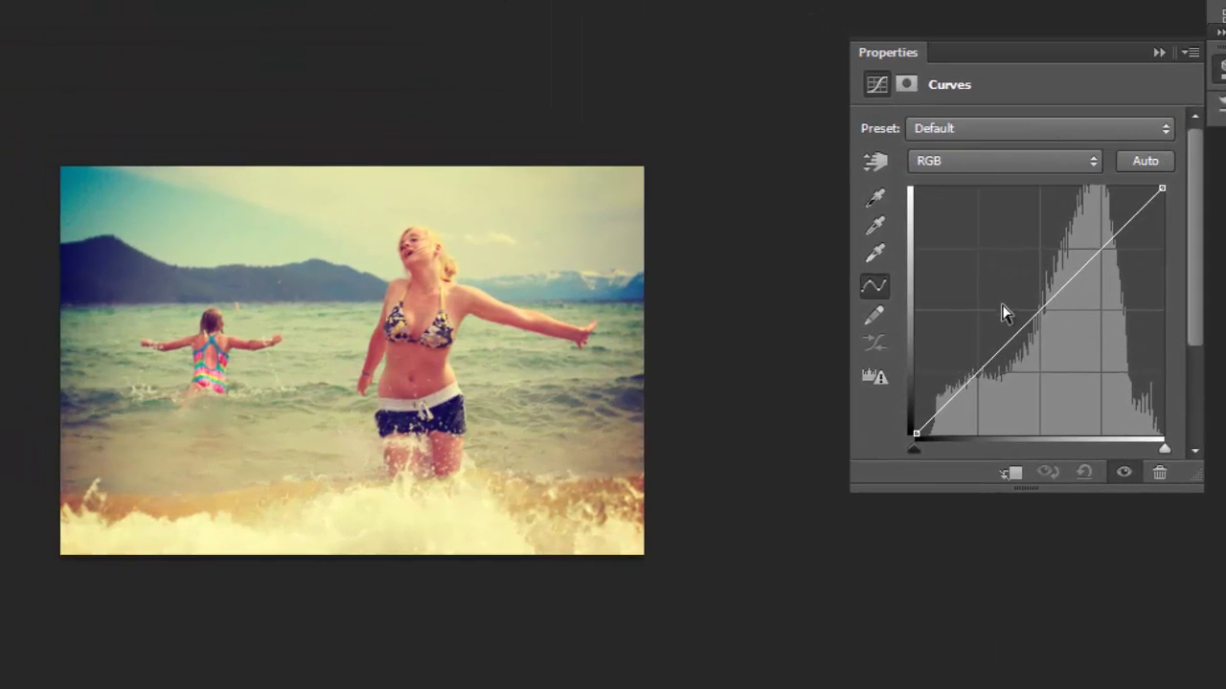
drag(1040, 308, 974, 276)
click(1071, 162)
click(1000, 207)
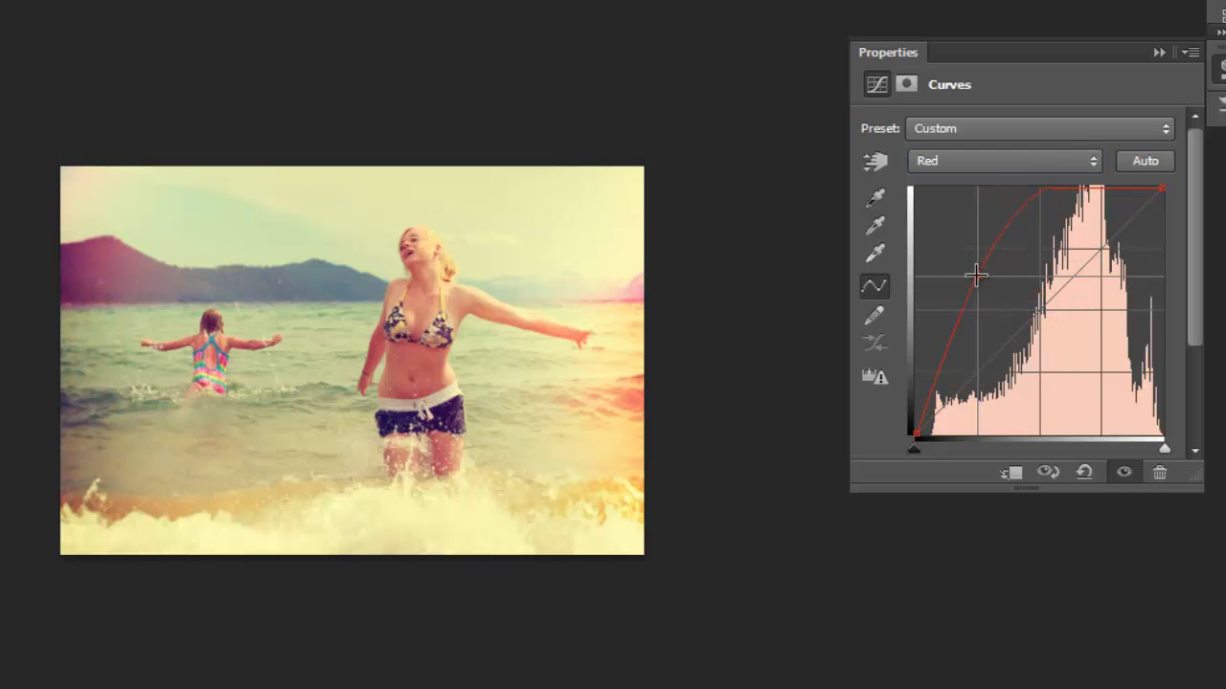
Look at the Green channel in the Curves adjustment and pull the Blue channel curve well below the diagonal
click(1021, 164)
click(1004, 226)
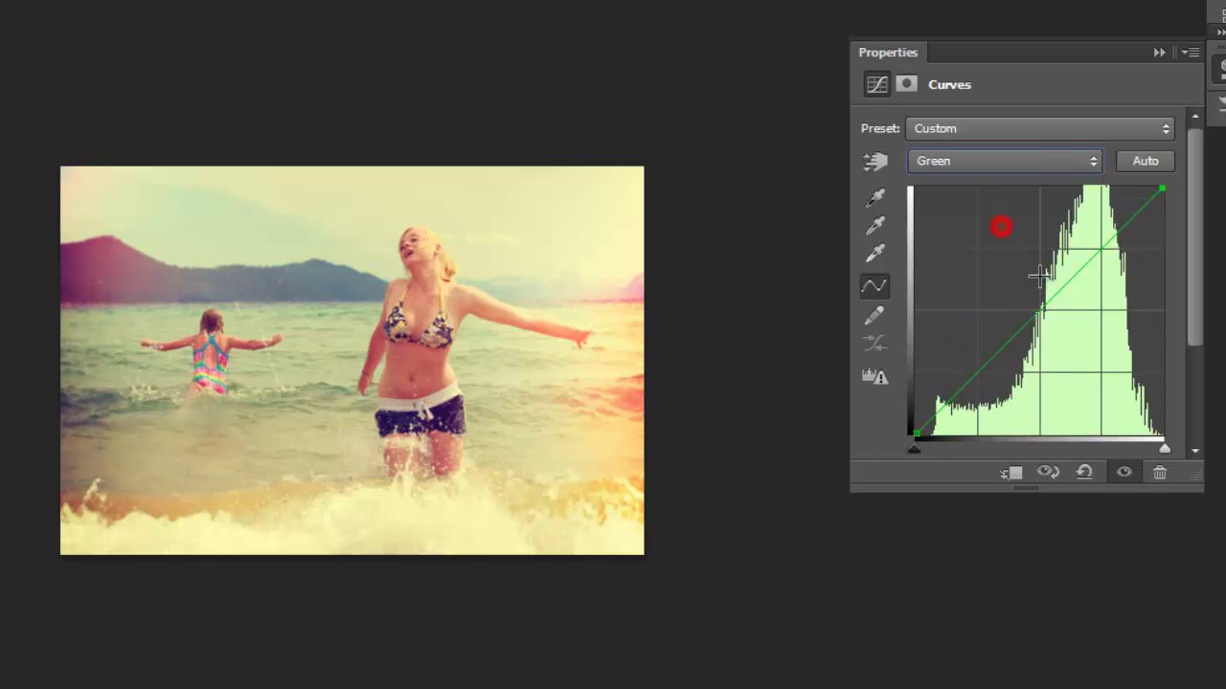
drag(1045, 293, 1093, 332)
click(1031, 160)
click(1012, 247)
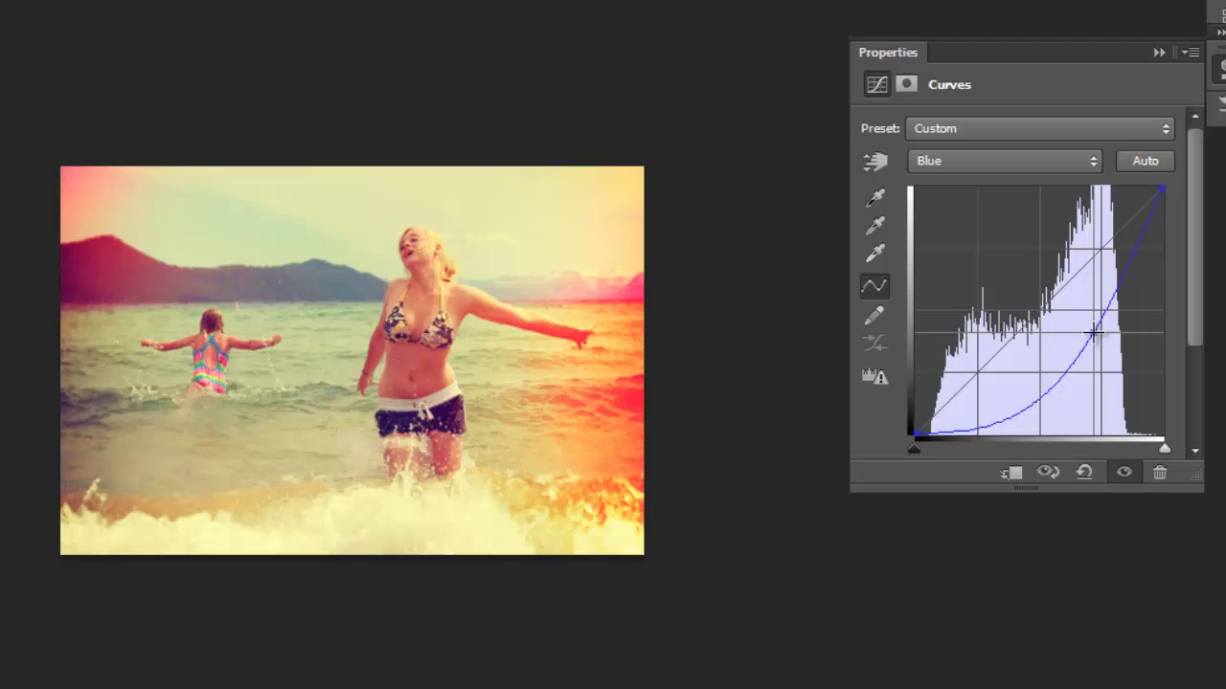
Nudge the point on the Red channel curve slightly toward the shadows and close the Curves properties
click(1032, 161)
click(1015, 201)
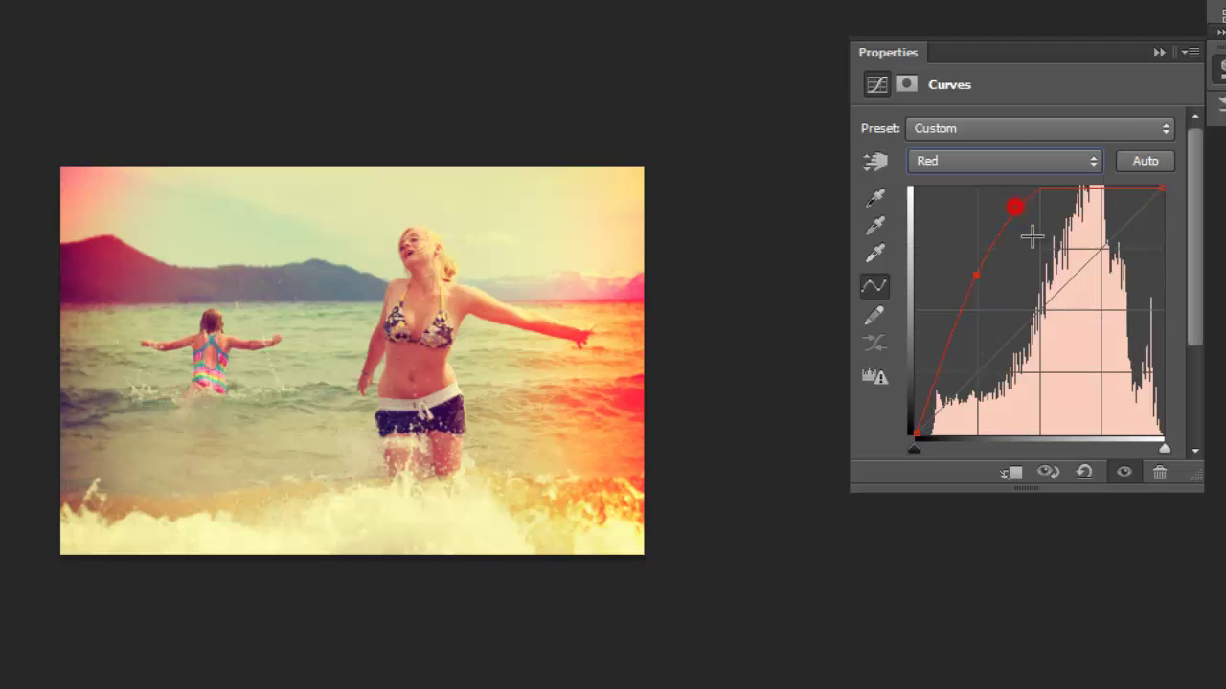
click(971, 277)
drag(970, 277, 970, 279)
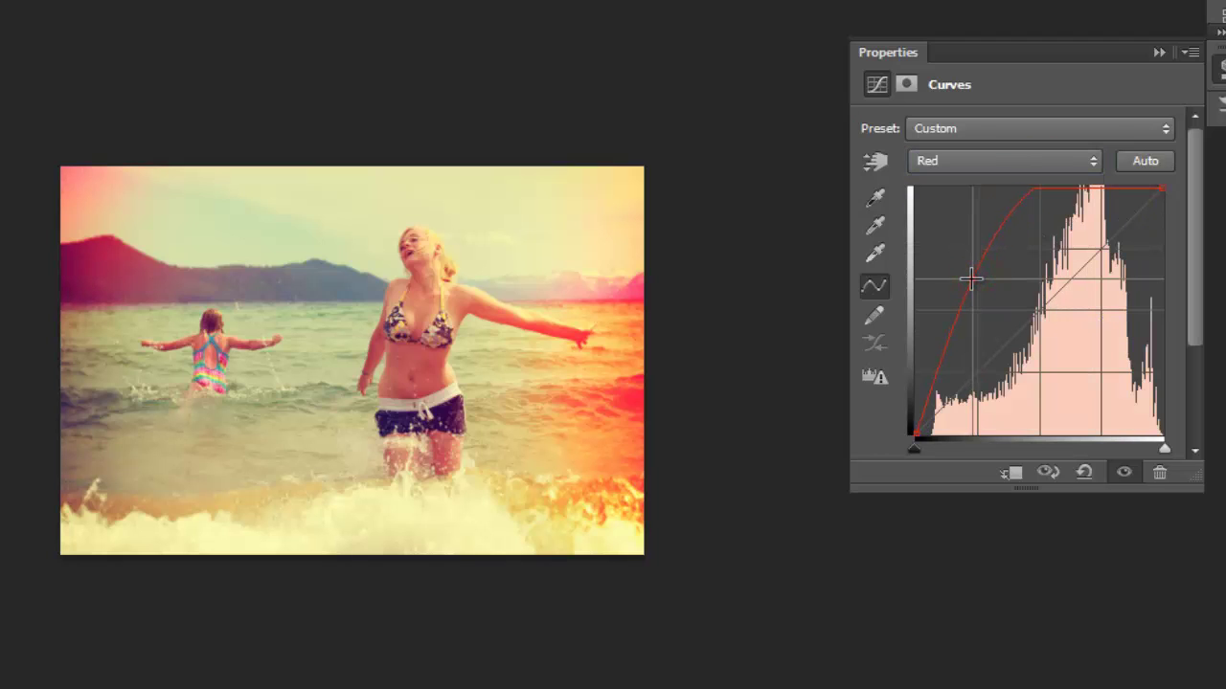
click(1086, 159)
click(1094, 85)
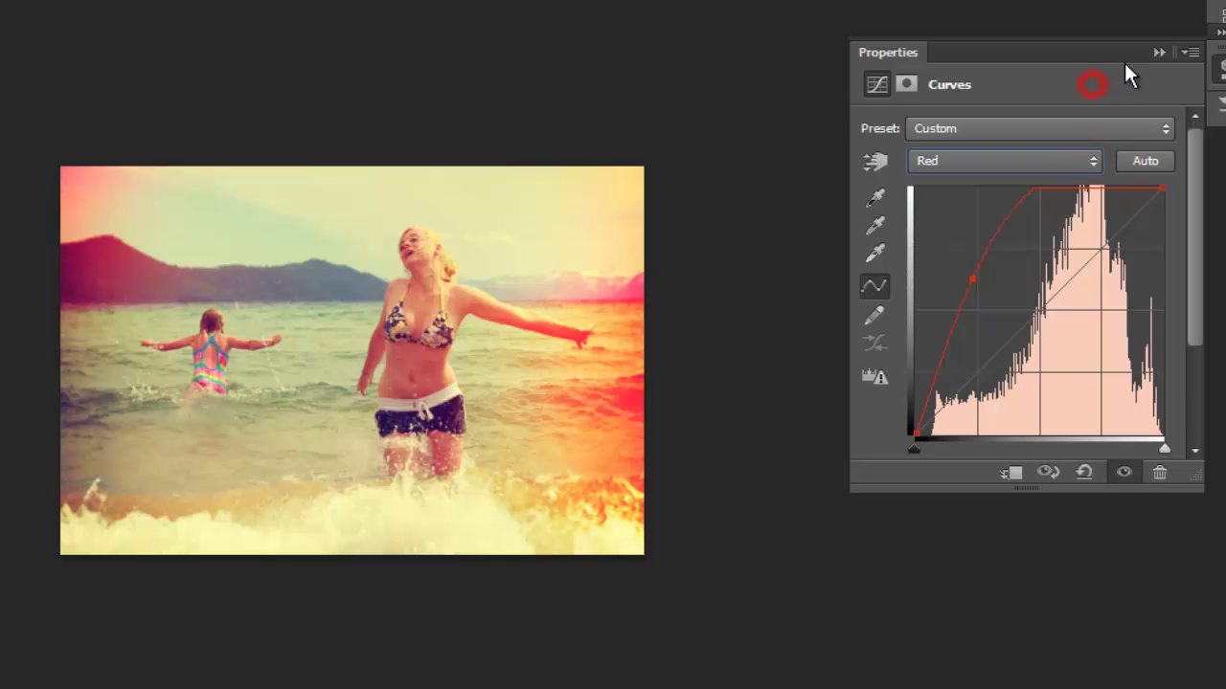
click(1217, 67)
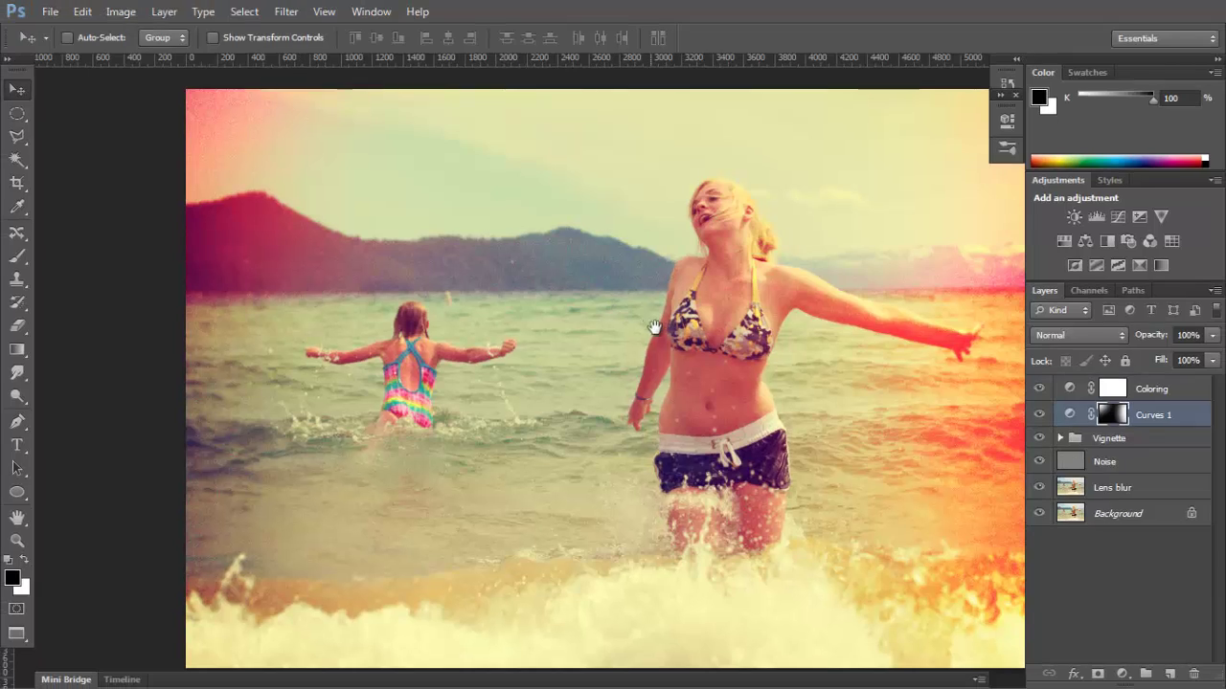
Reduce the opacity of the Curves 1 layer to 88%
drag(704, 342, 550, 328)
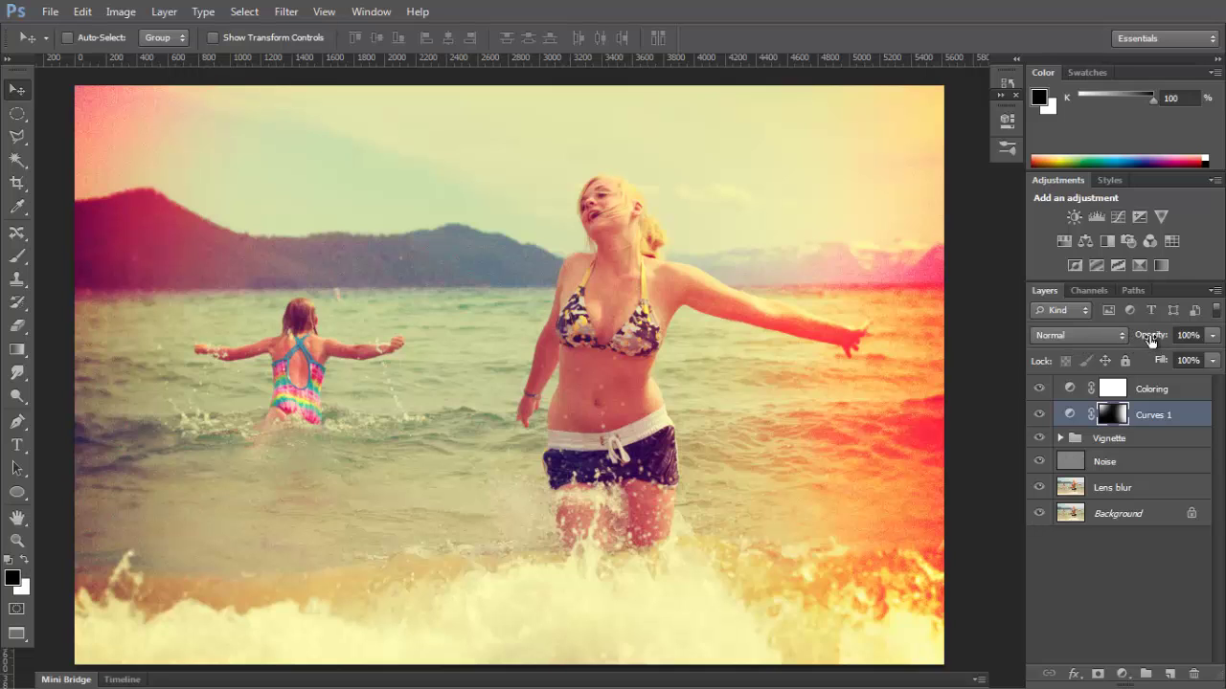
mouse_move(1149, 340)
mouse_down()
mouse_move(1118, 354)
mouse_move(1140, 352)
mouse_up()
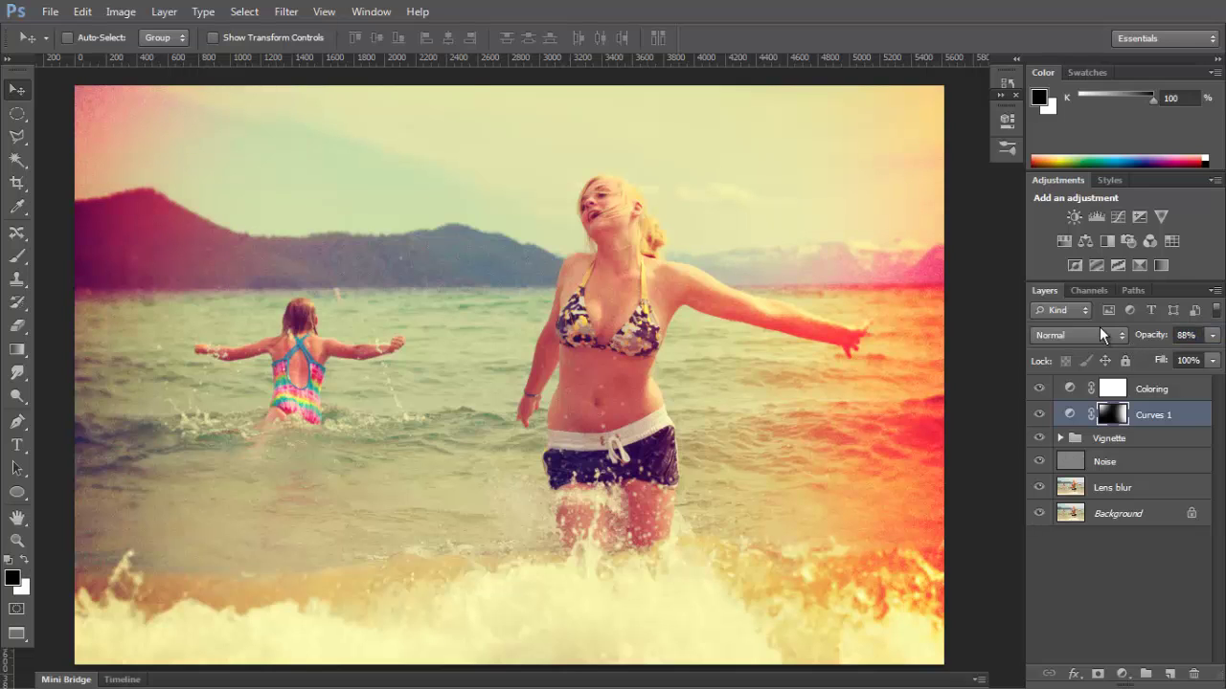
Examine the retouched photo enlarged in full screen mode, centered on the canvas and with the layer list revealed
key(ctrl+0)
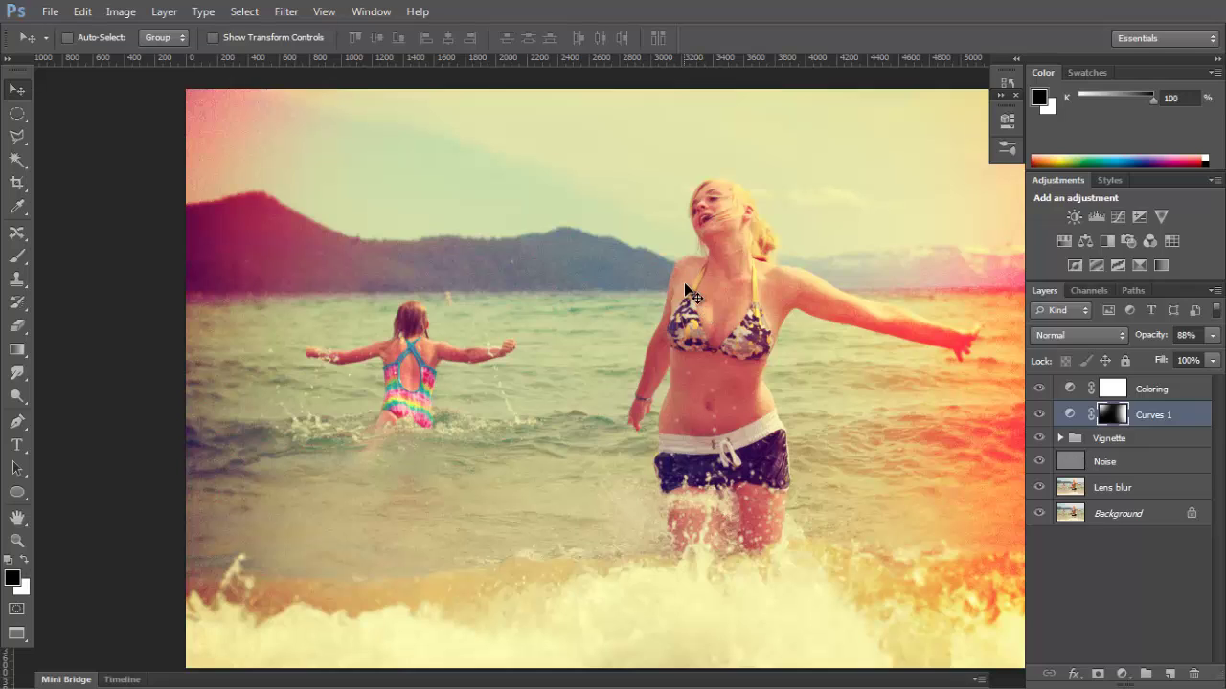
key(f)
key(ctrl+plus)
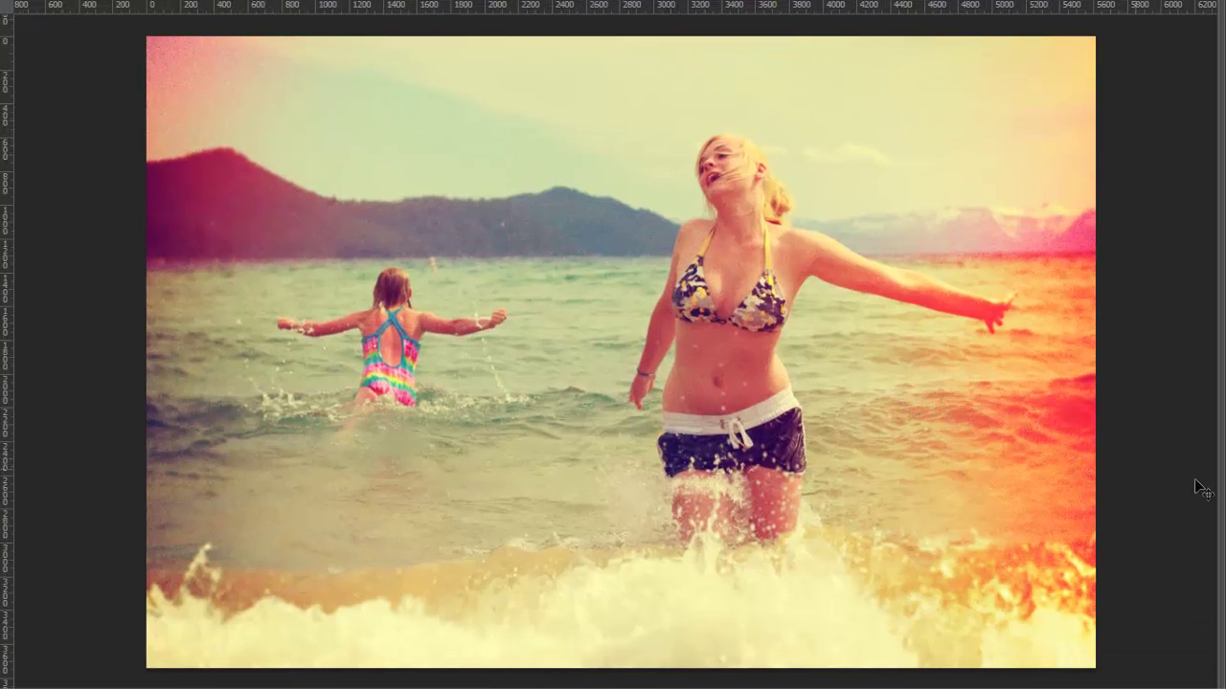
mouse_move(1223, 493)
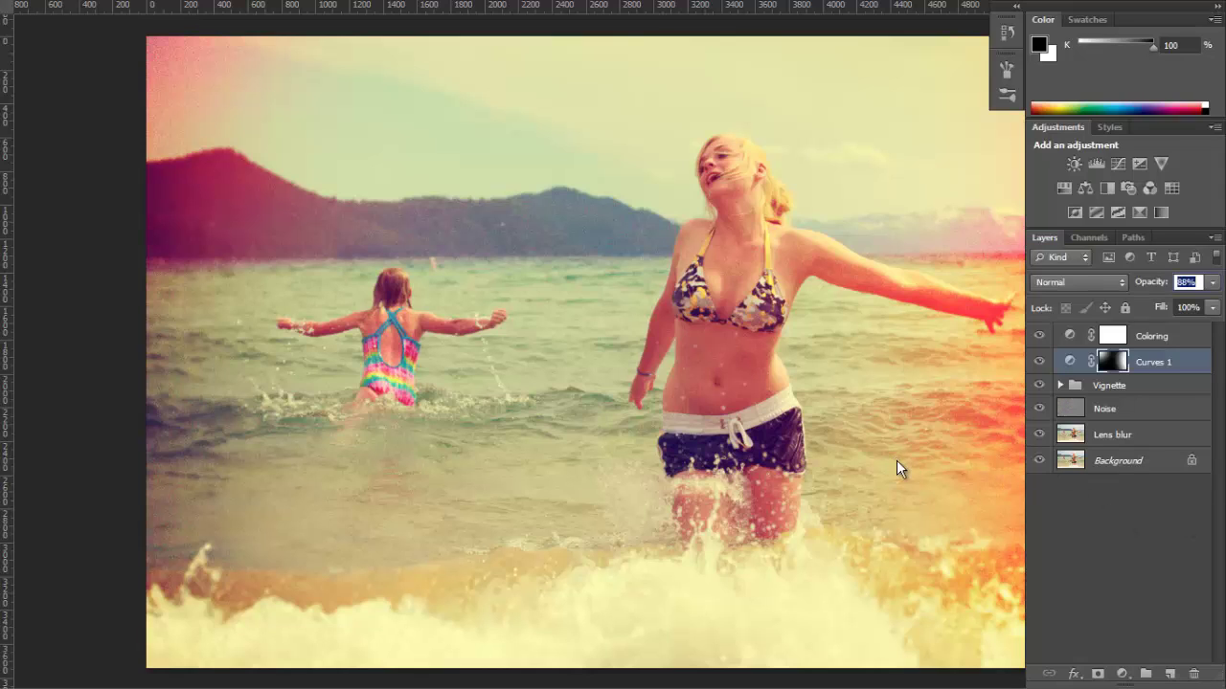
drag(896, 459, 808, 451)
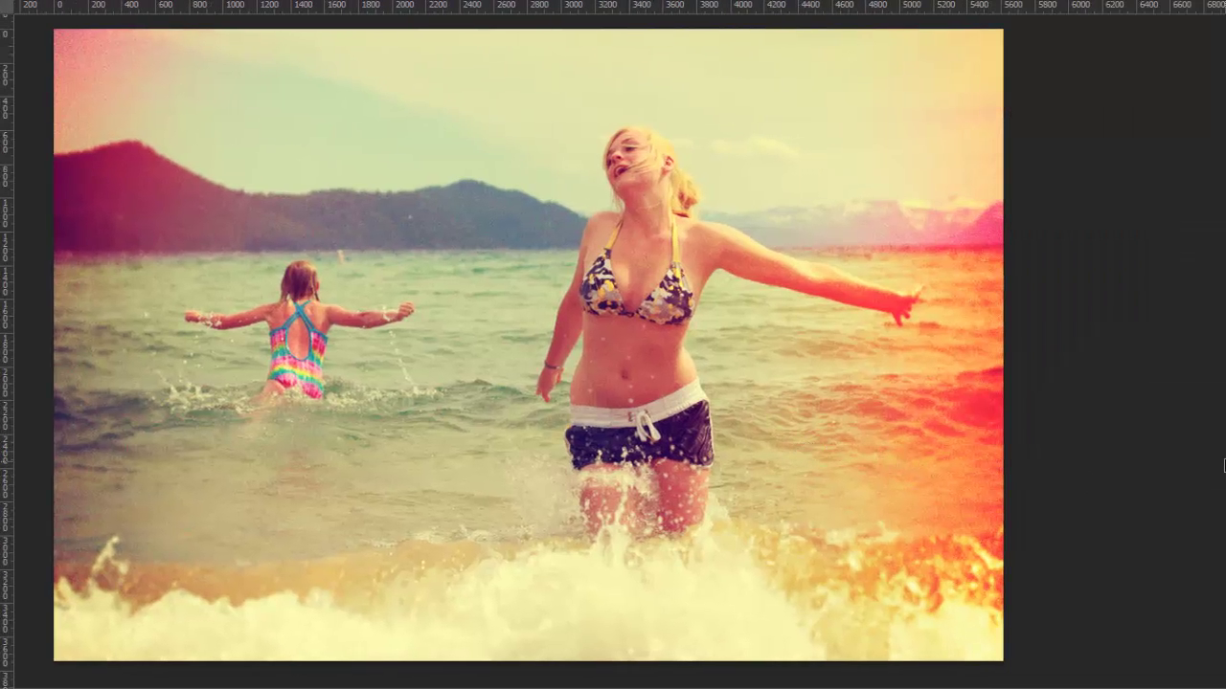
mouse_move(1222, 457)
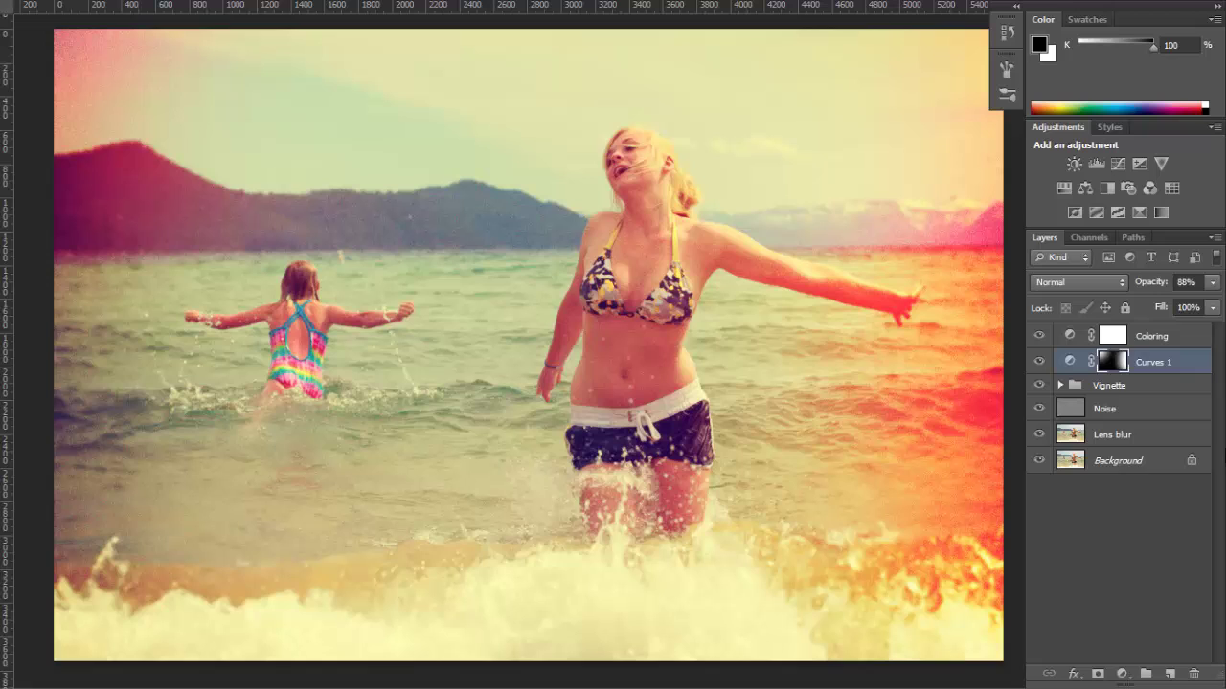
Compare the original Background image with the finished retro version by repeatedly hiding and restoring all the other layers
alt+click(1038, 461)
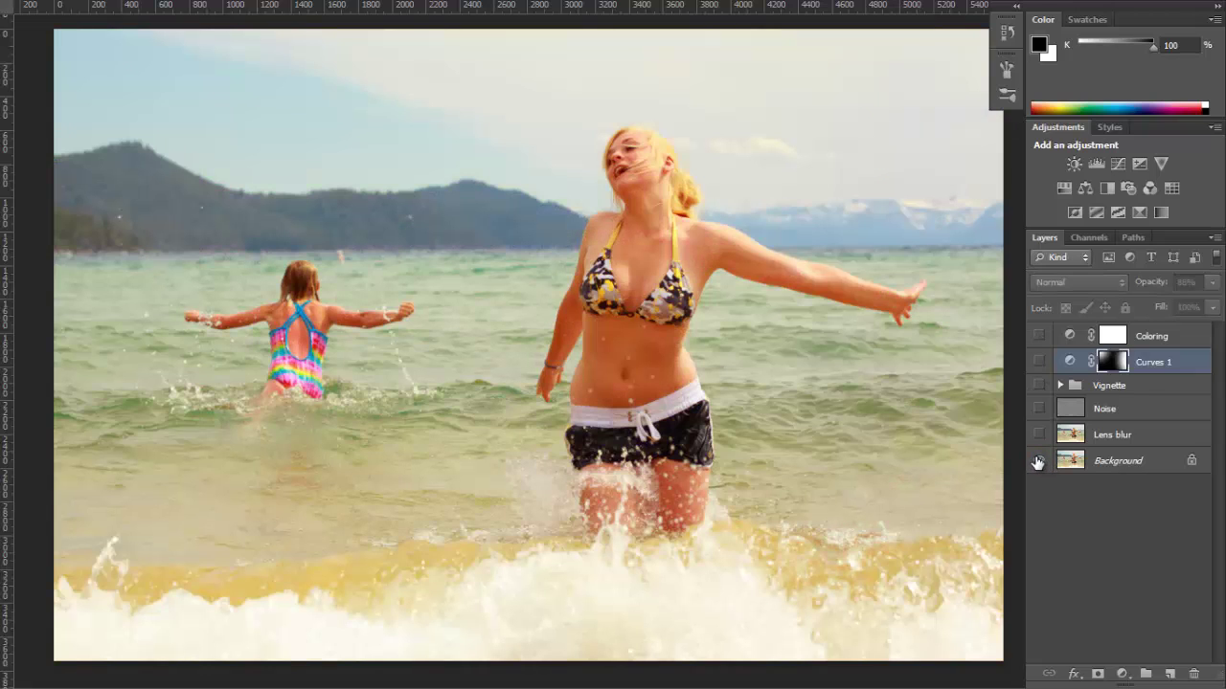
alt+click(1039, 461)
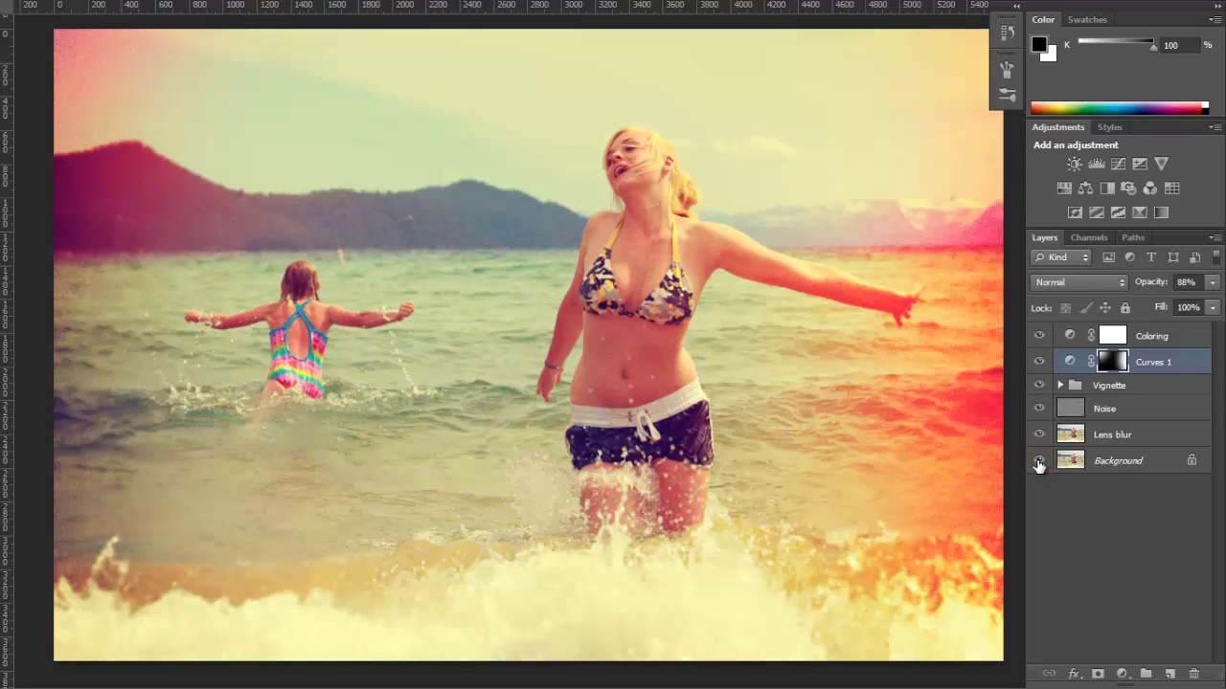
alt+click(1039, 461)
alt+click(1041, 462)
alt+click(1039, 462)
alt+click(1039, 462)
alt+click(1039, 461)
alt+click(1039, 462)
alt+click(1040, 462)
alt+click(1040, 461)
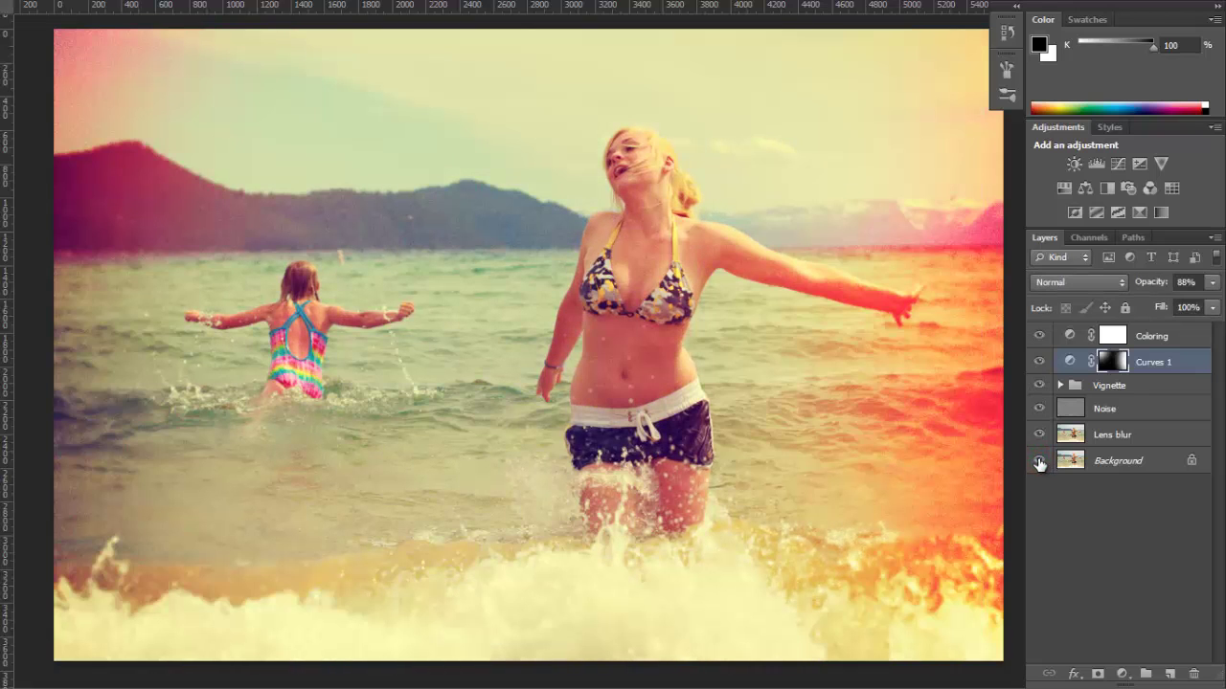